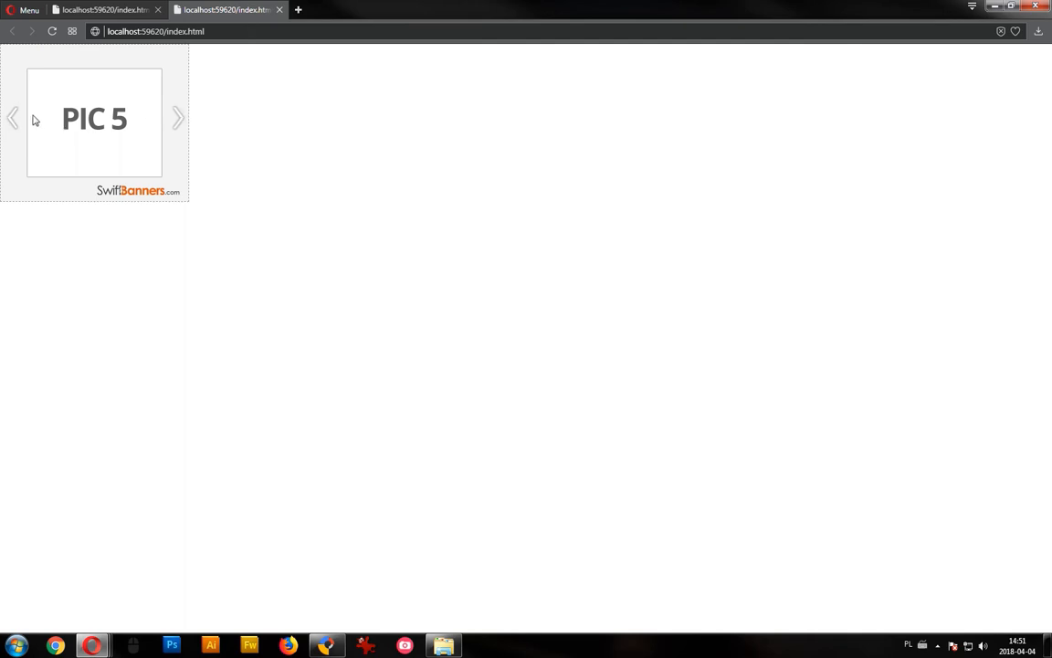
Step: Page backwards through the finished gallery in the browser preview to check how its left arrow works
left_click(18, 119)
left_click(20, 119)
left_click(21, 119)
left_click(21, 120)
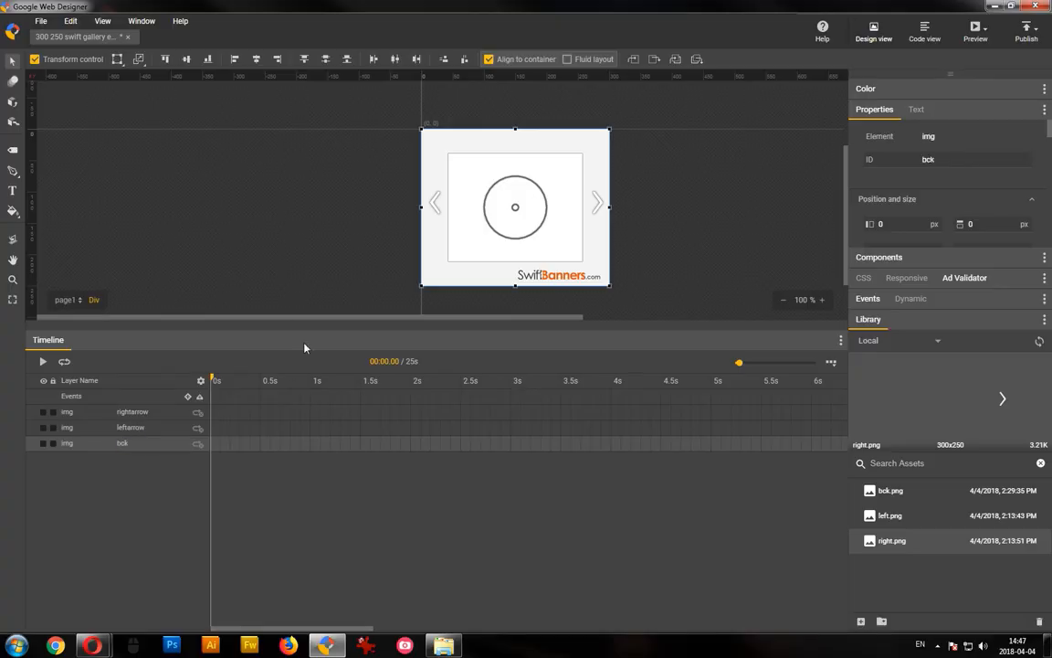
Step: Add a Swipeable Gallery component to the banner inside the white picture frame, at about 49 px from the left and 48 px from the top
left_click(311, 242)
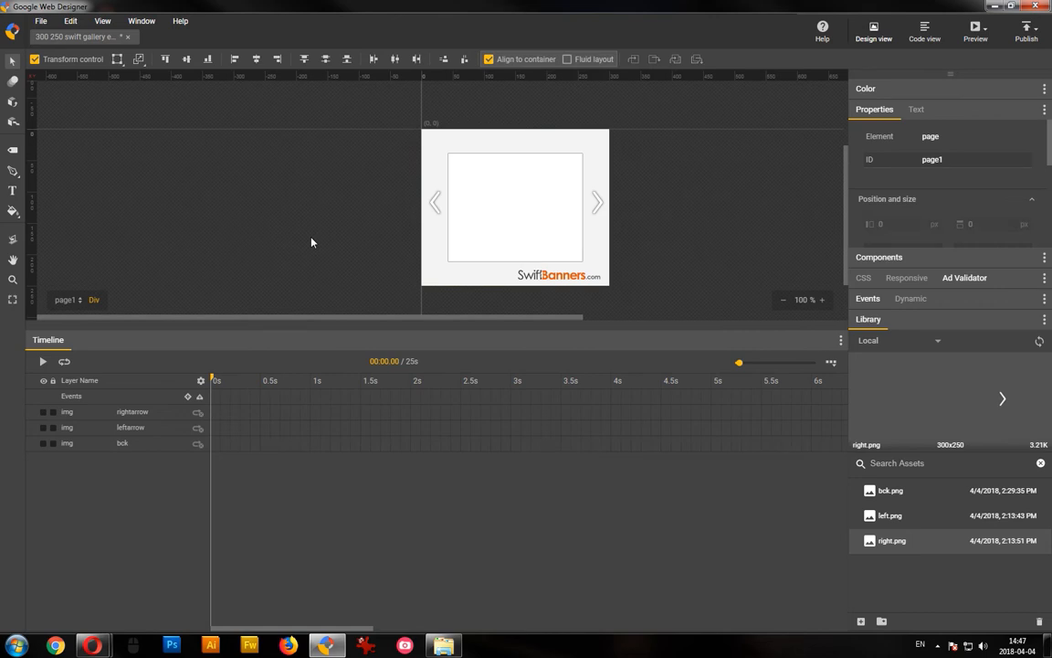
left_click(891, 260)
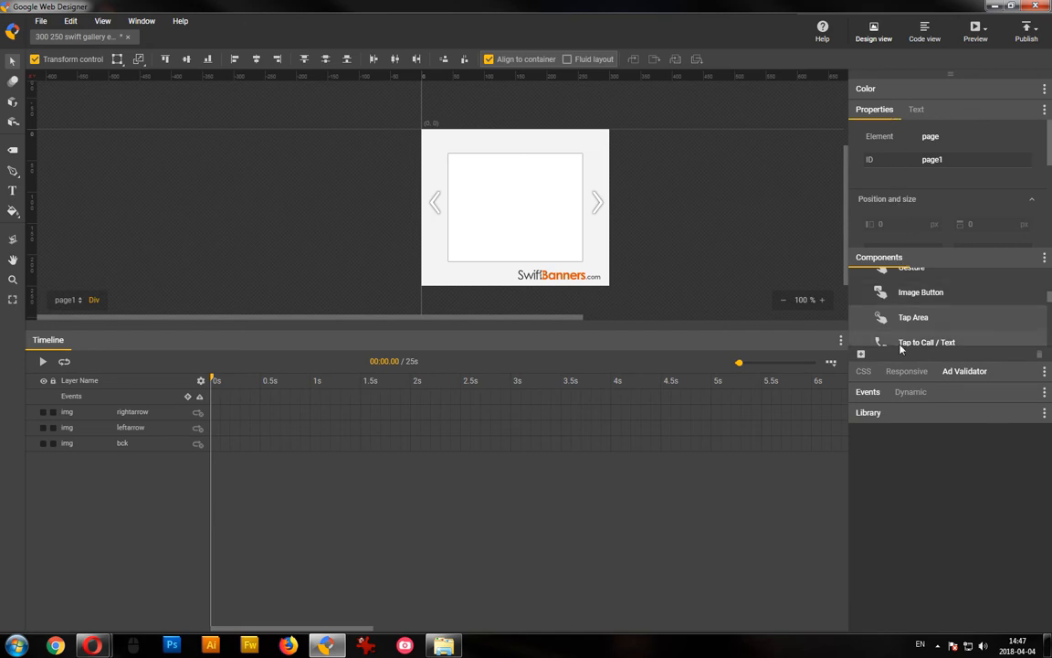
left_click_drag(892, 362, 892, 568)
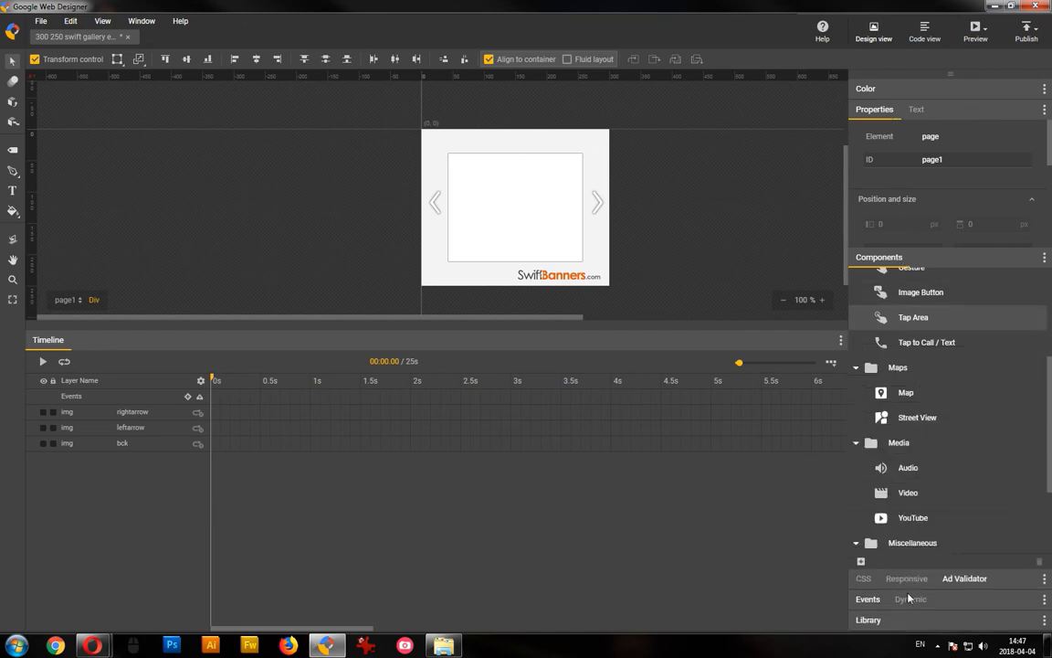
scroll(913, 420, "down", 3)
scroll(923, 416, "up", 5)
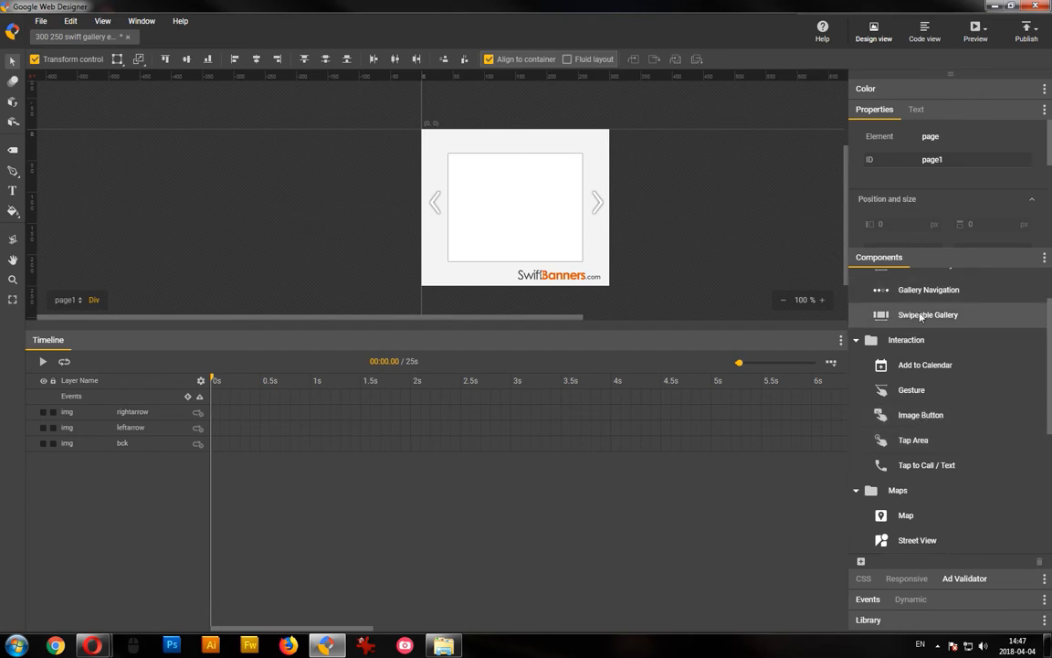
left_click_drag(921, 316, 454, 164)
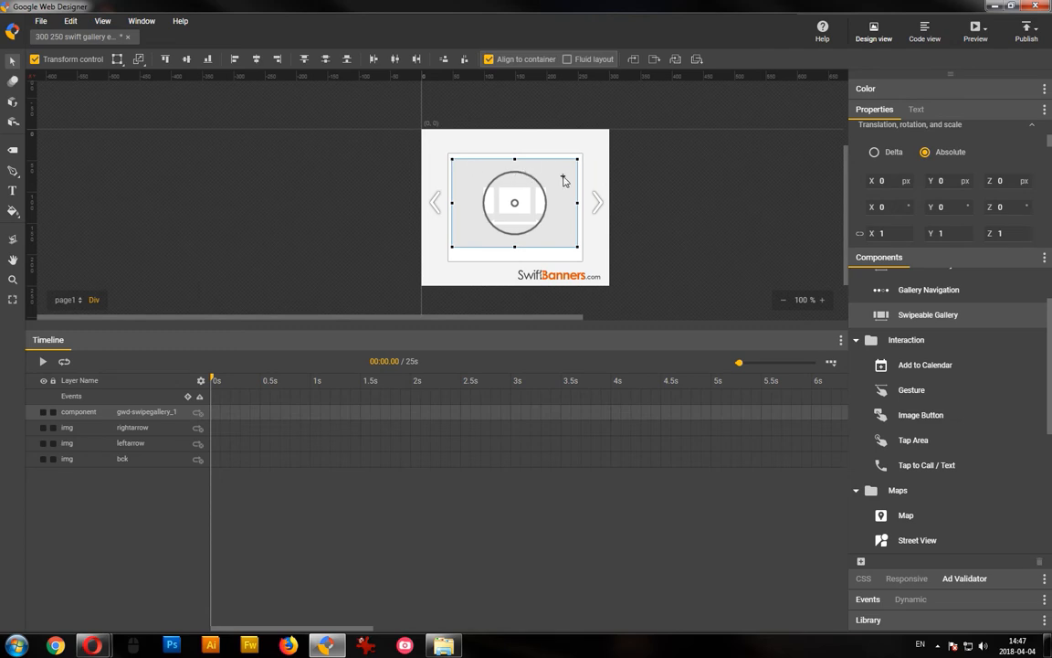
Step: Set the swipeable gallery's size to 214 × 172 px and centre it vertically and horizontally in the banner
scroll(891, 200, "down", 1)
scroll(891, 200, "up", 3)
left_click(897, 209)
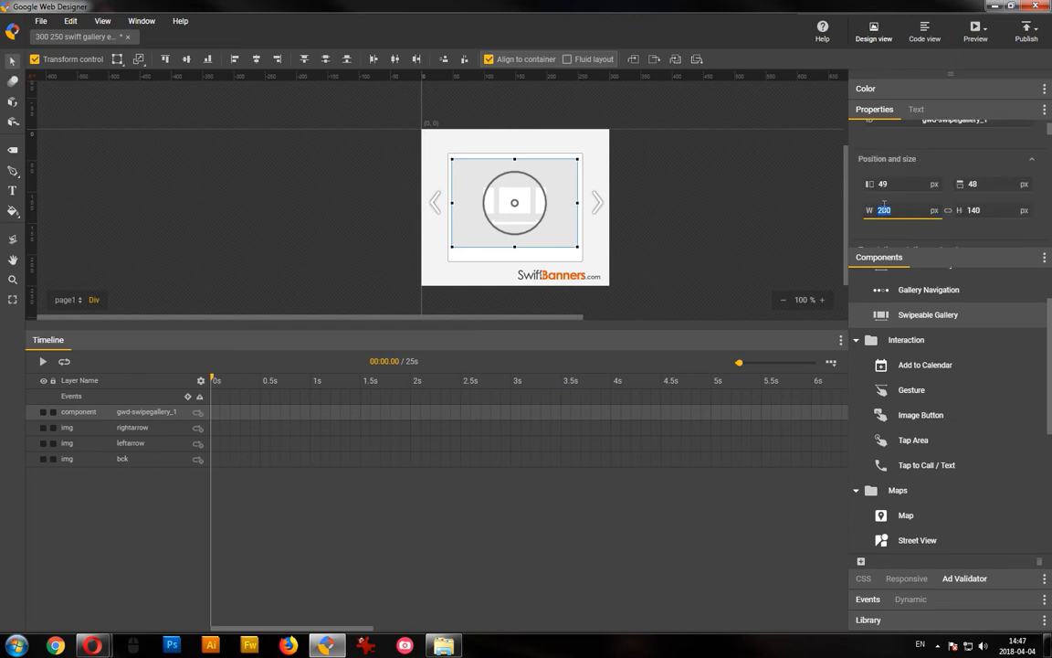
type("215")
key("Tab")
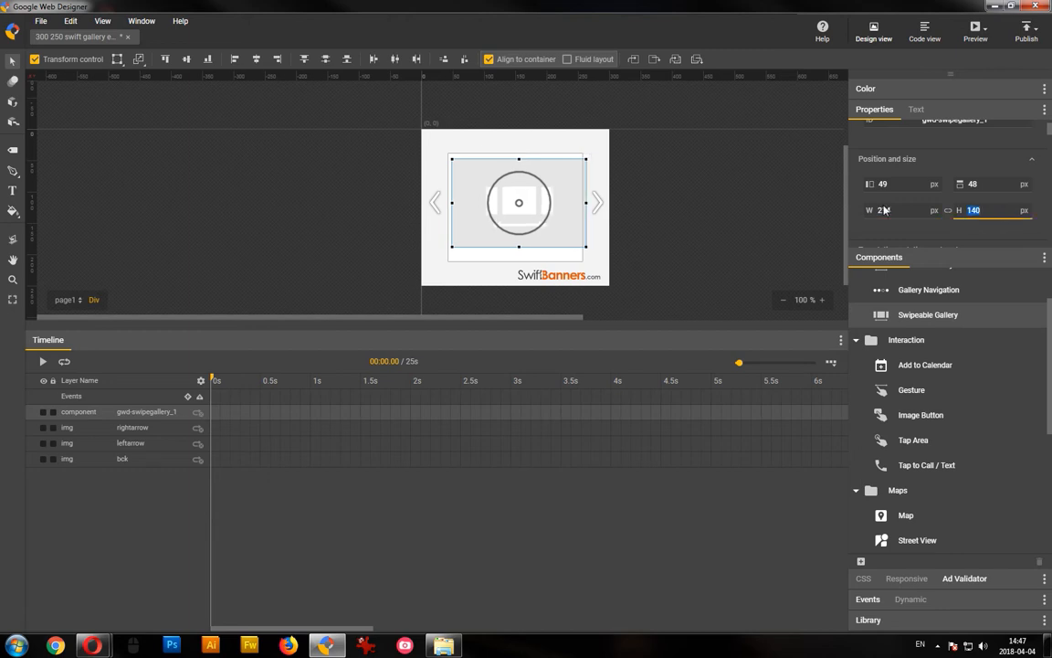
type("172")
key("Return")
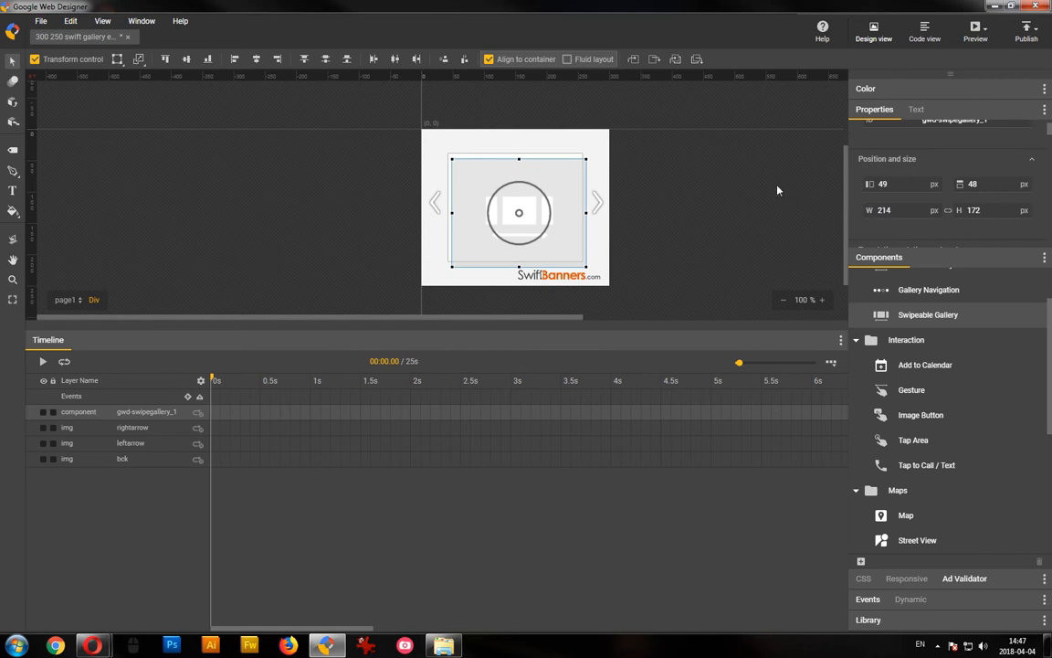
left_click(186, 59)
left_click(257, 59)
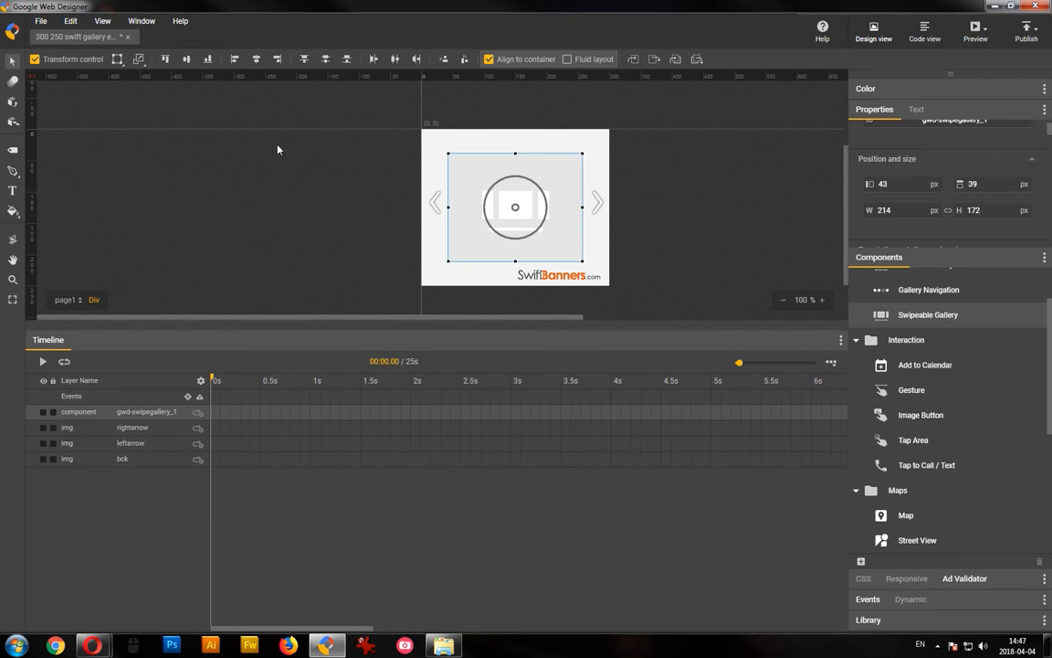
Step: Load the images 1.png, 2.png, 3.png, 4.png and 5.png into the swipeable gallery in that order
scroll(885, 147, "down", 1)
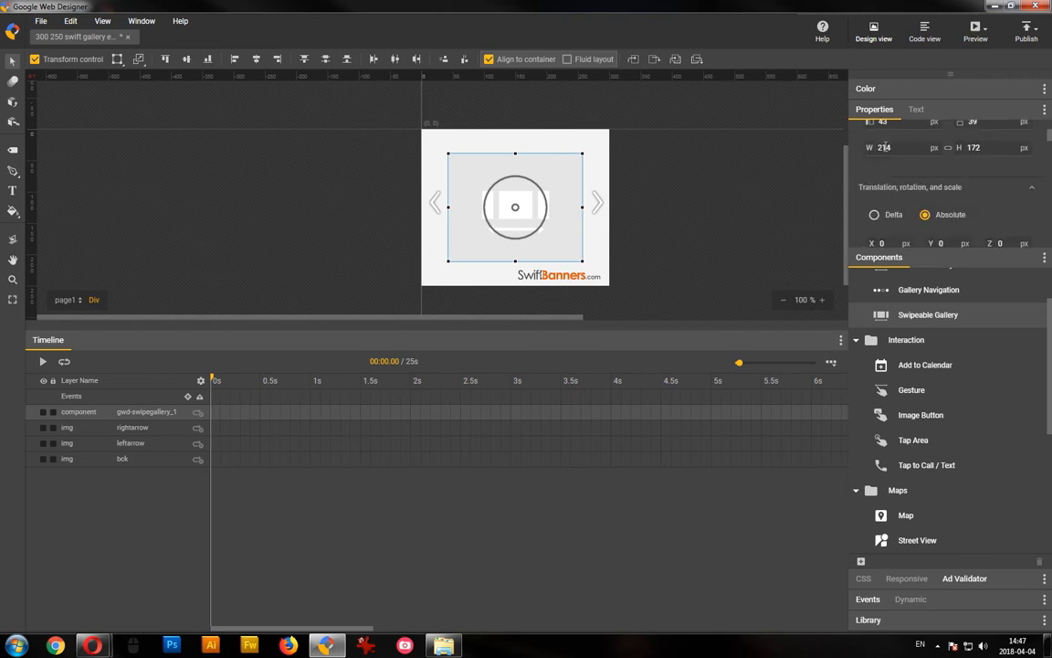
scroll(885, 147, "down", 2)
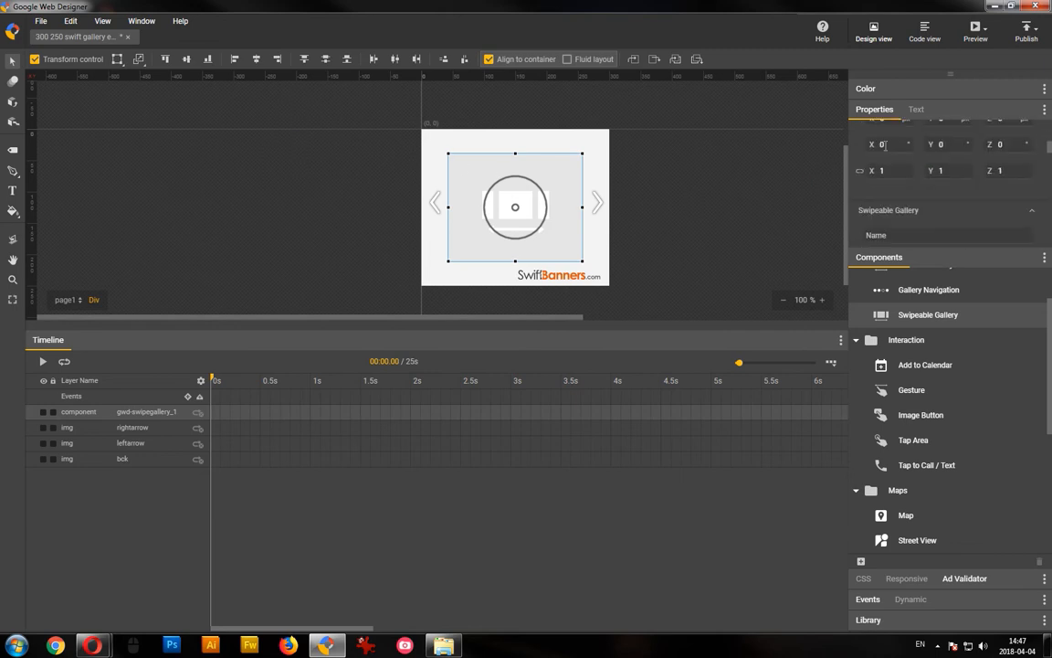
scroll(885, 147, "down", 1)
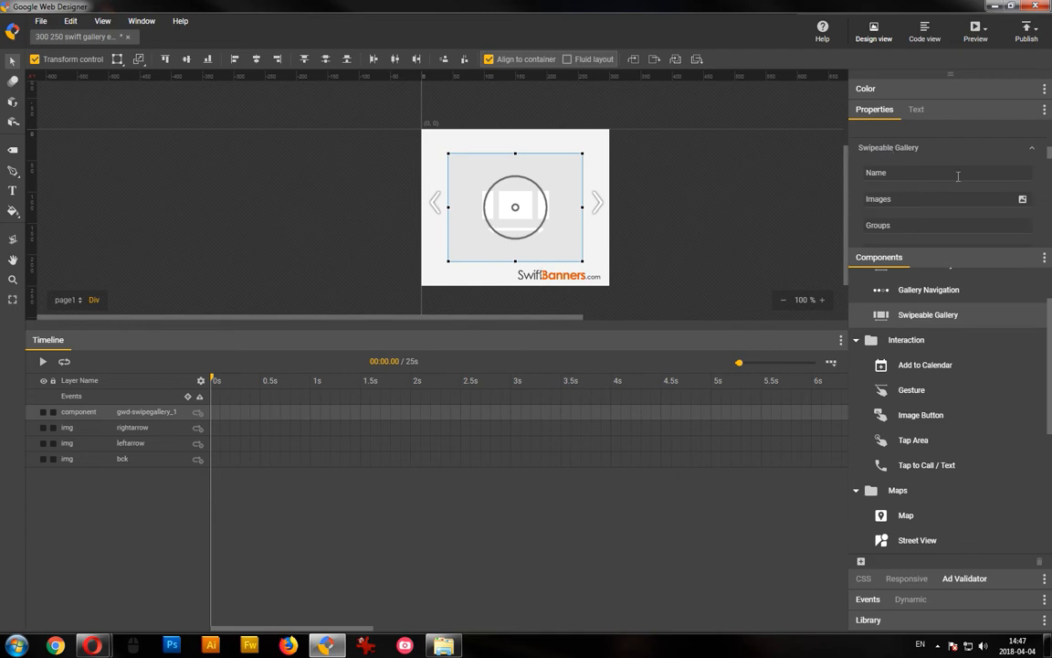
left_click(1023, 199)
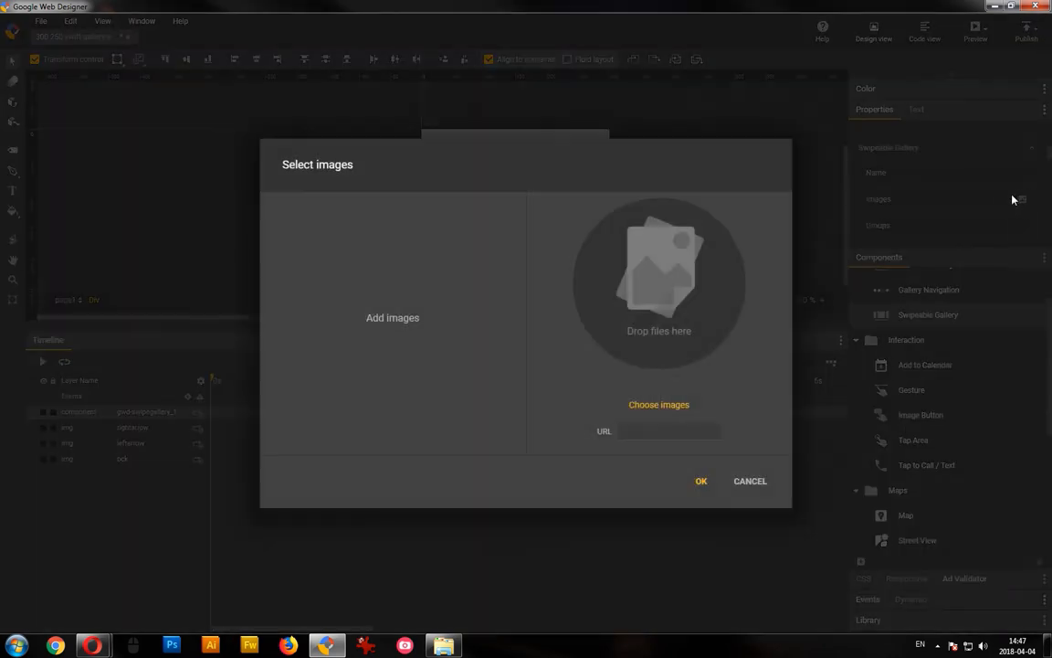
left_click_drag(302, 274, 654, 239)
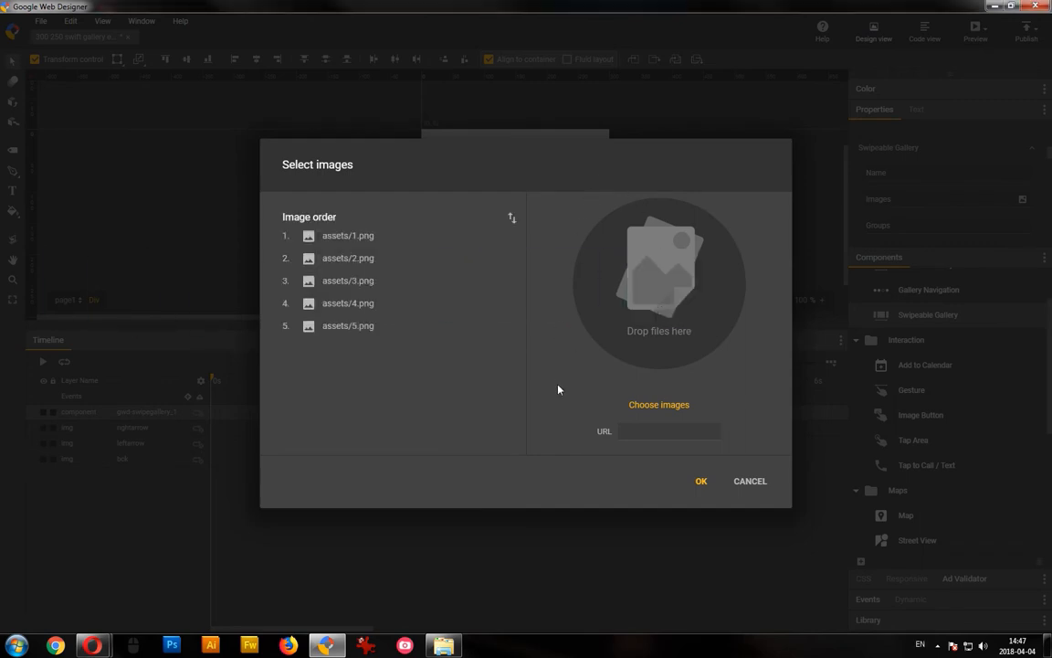
left_click(700, 481)
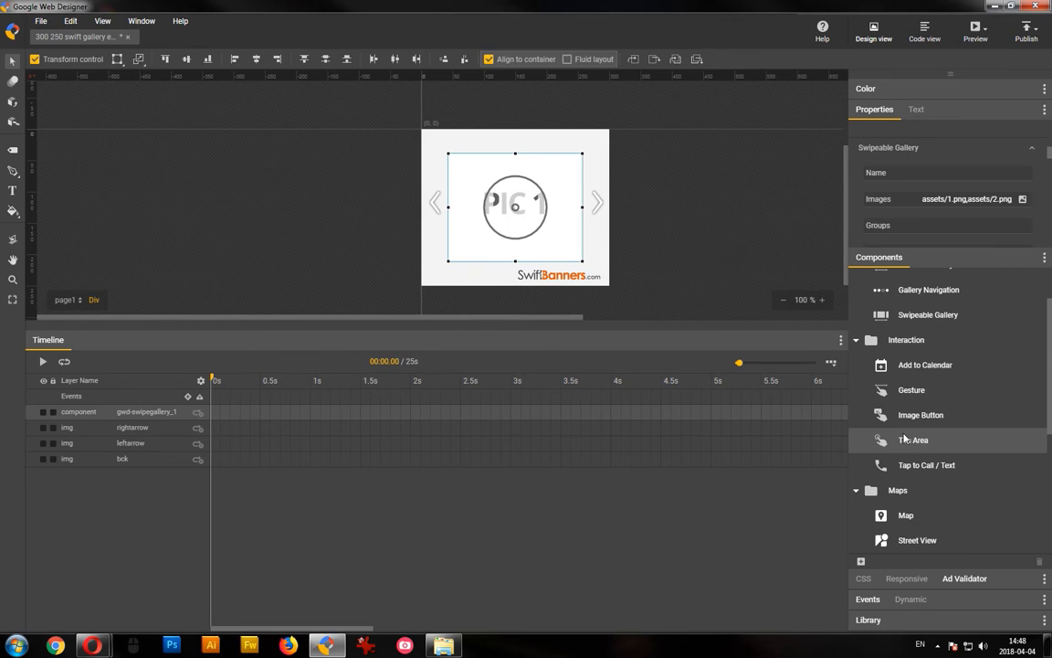
Step: Add a Tap Area covering the right arrow strip from about 257, 39 px, and rename it gwd-taparea_1right
left_click_drag(904, 439, 584, 157)
left_click_drag(710, 245, 610, 261)
double_click(159, 413)
type("right")
key("Return")
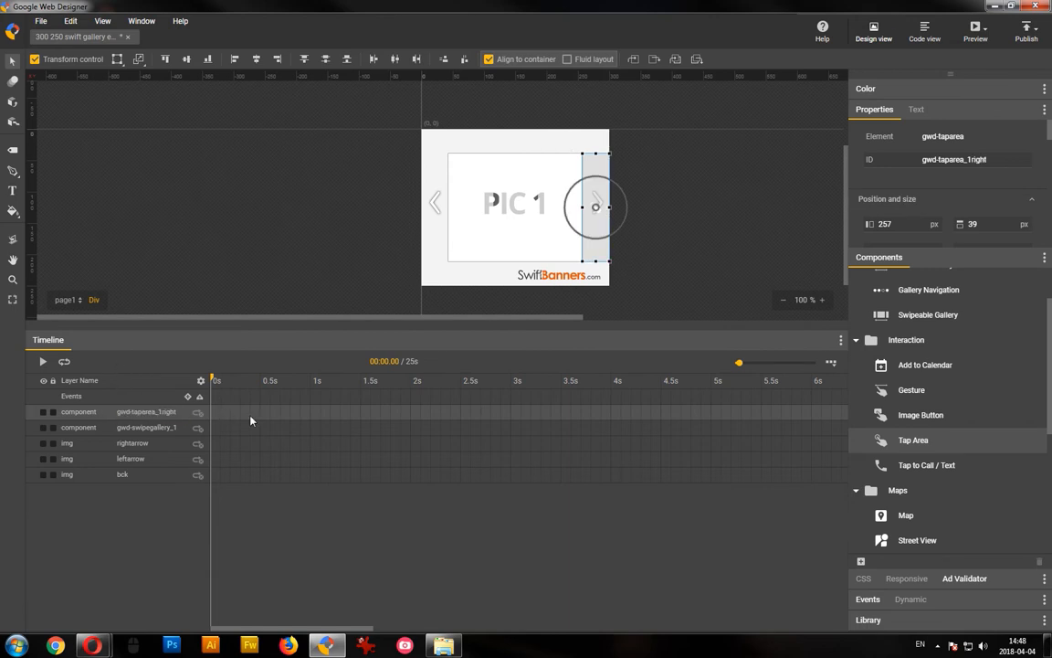
Step: Add a second Tap Area covering the left arrow strip from about 0, 39 px, and rename it gwd-taparea_1left
left_click_drag(944, 449, 425, 161)
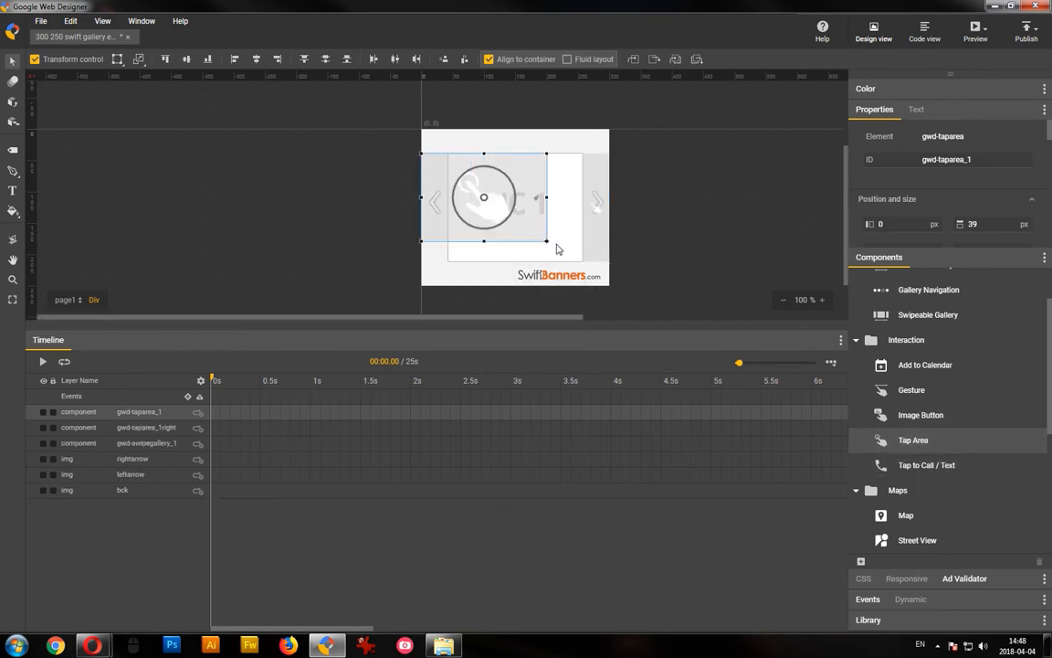
left_click_drag(549, 242, 448, 263)
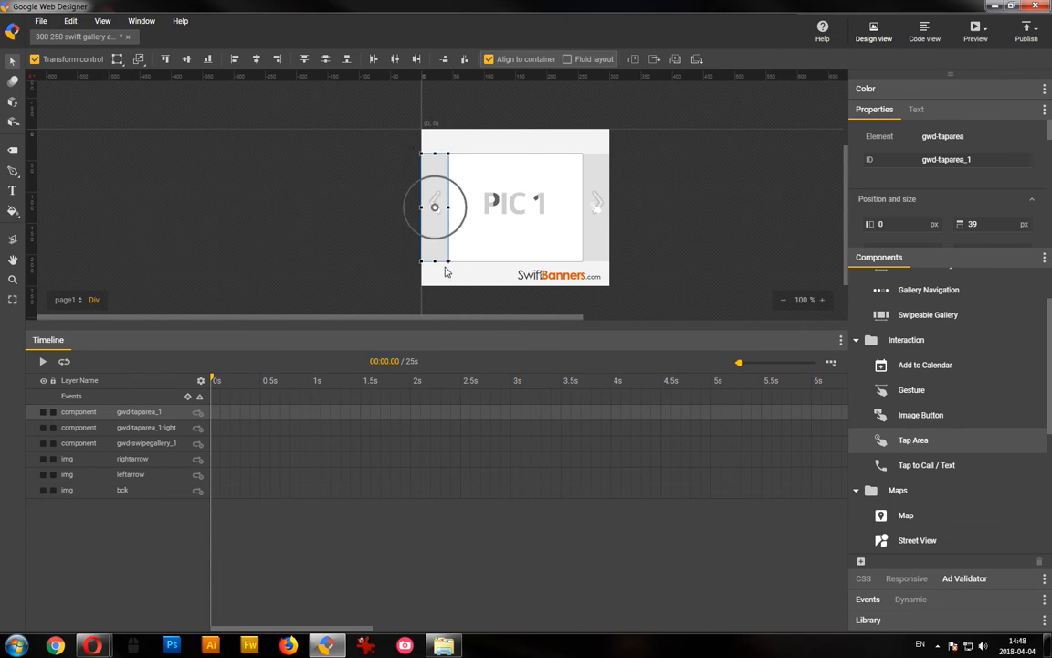
double_click(159, 413)
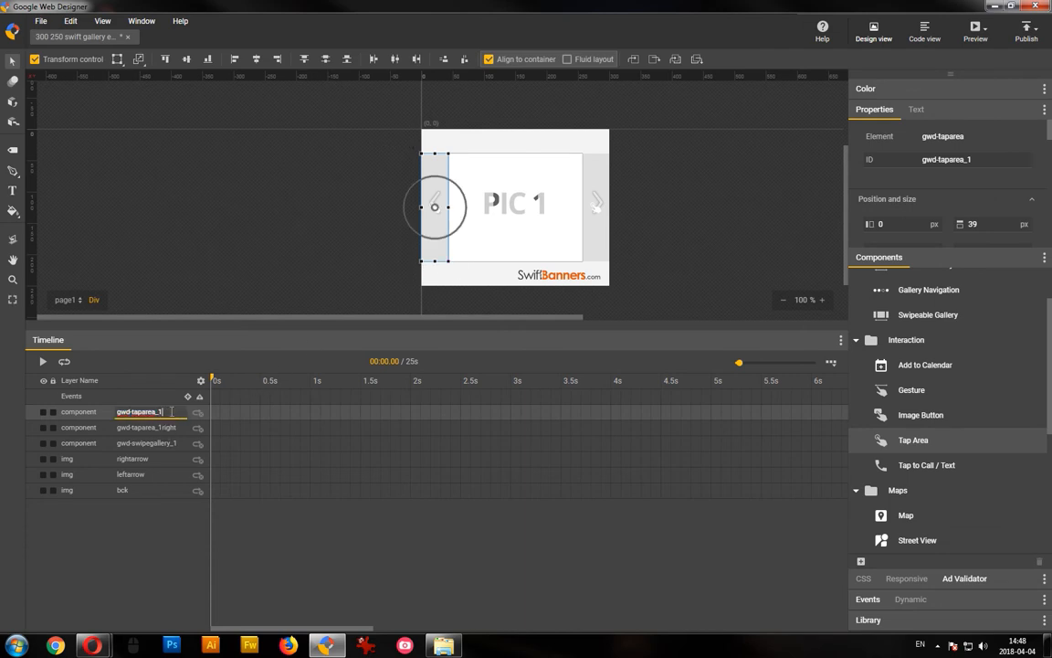
type("left")
key("Return")
left_click(637, 224)
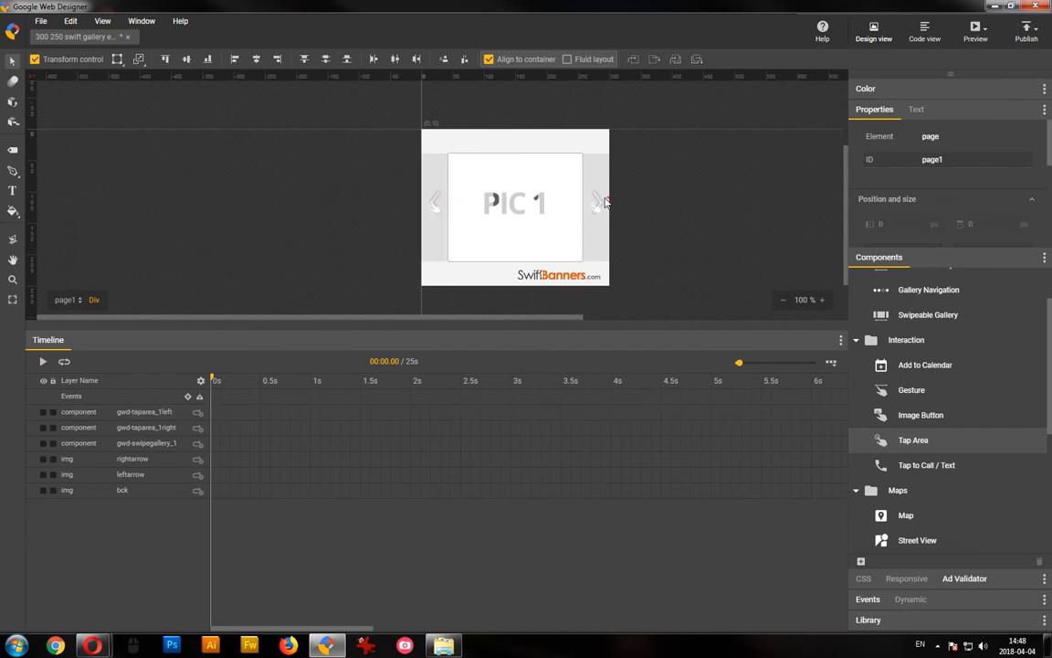
Step: Add a Touch/Click event to the right tap area that makes gwd-swipegallery_1 go forwards
right_click(602, 201)
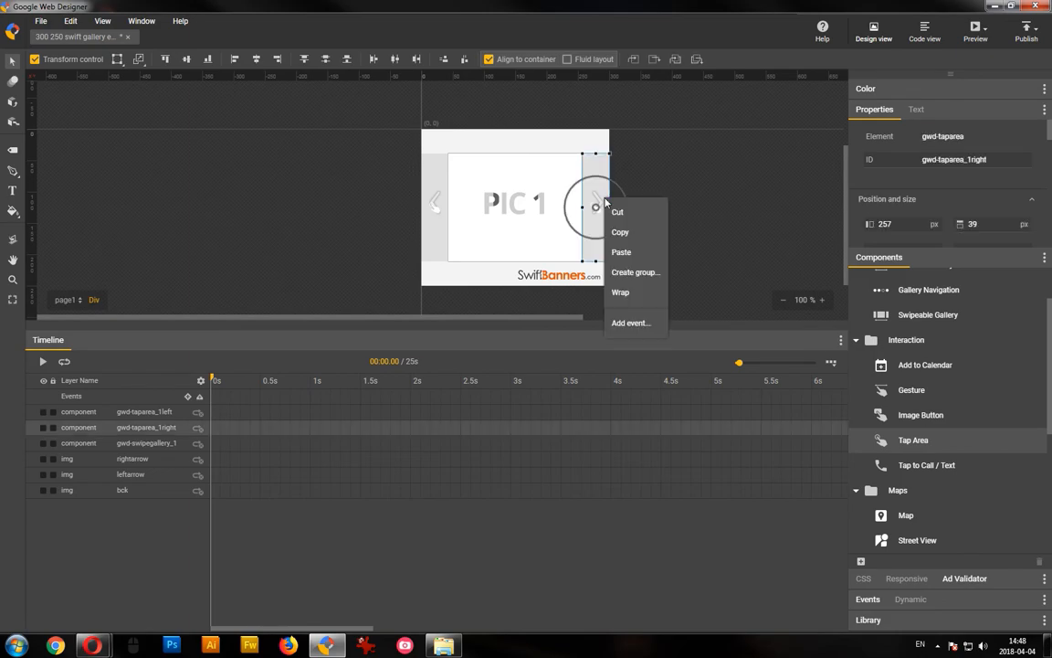
left_click(621, 323)
left_click(590, 311)
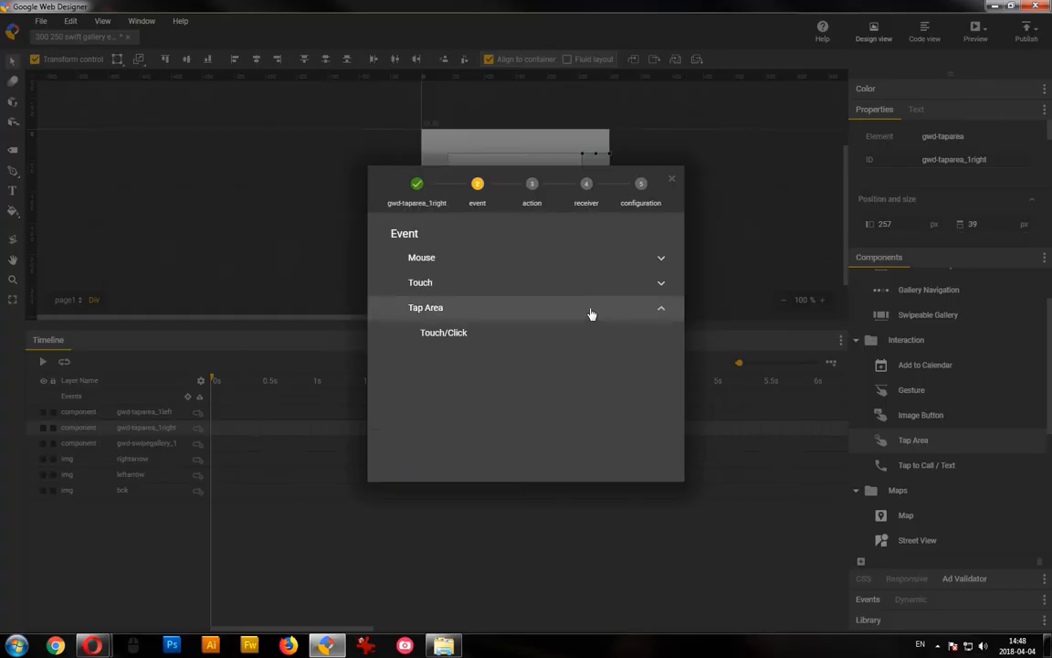
left_click(562, 335)
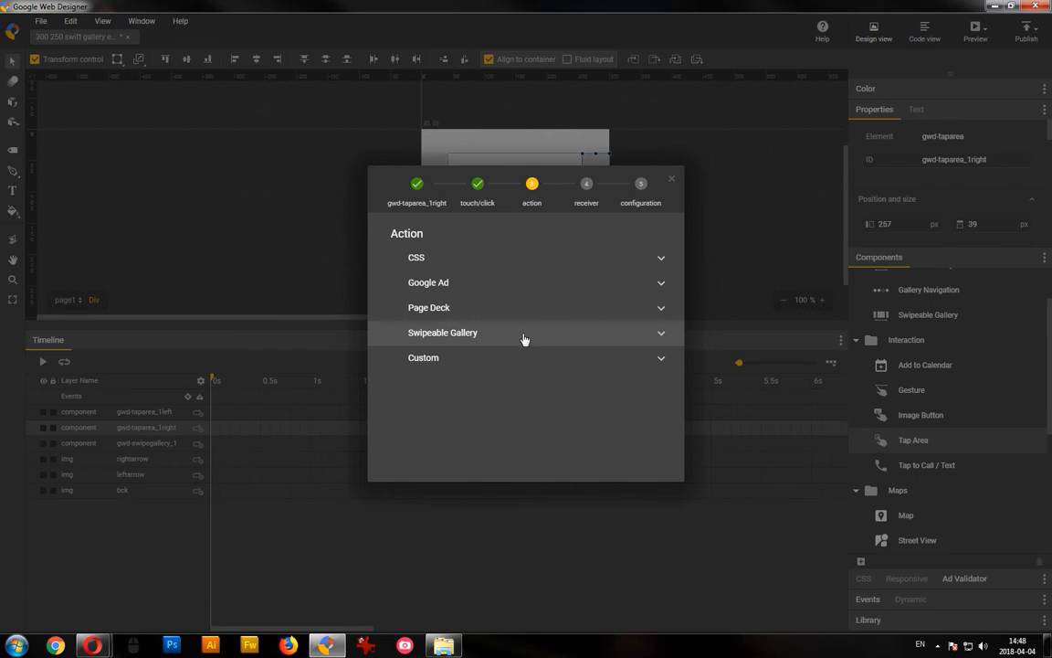
left_click(514, 335)
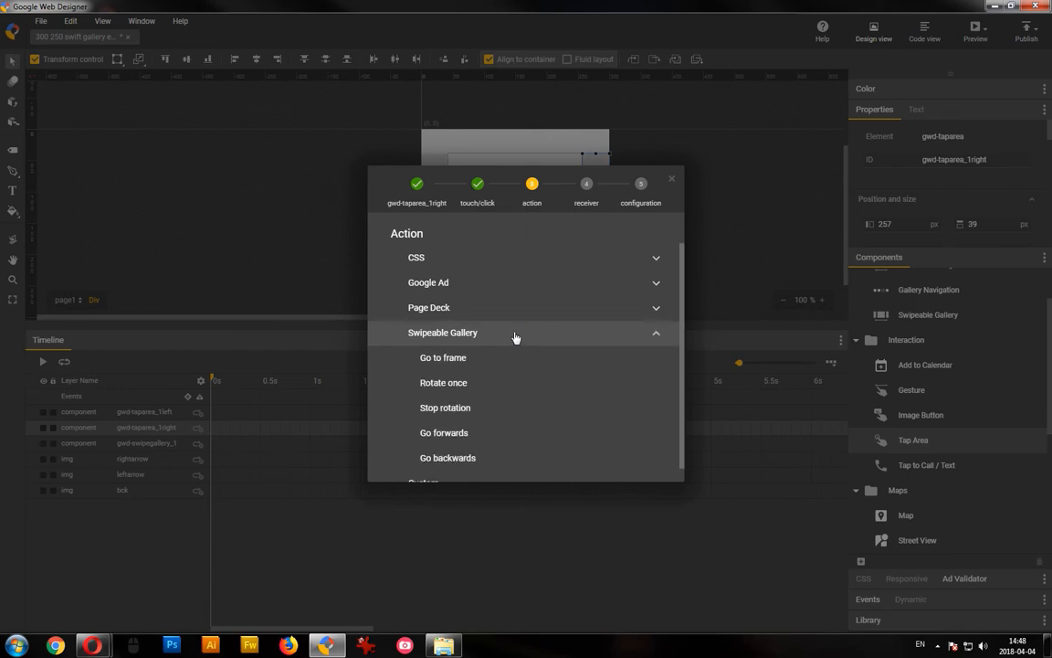
left_click(493, 432)
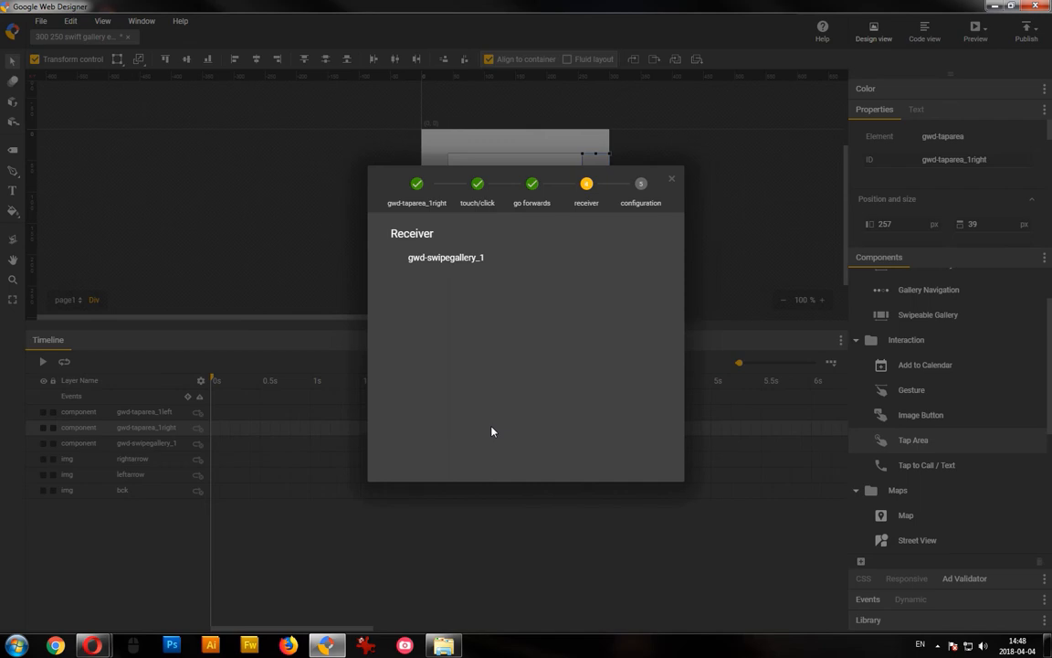
left_click(512, 263)
left_click(601, 456)
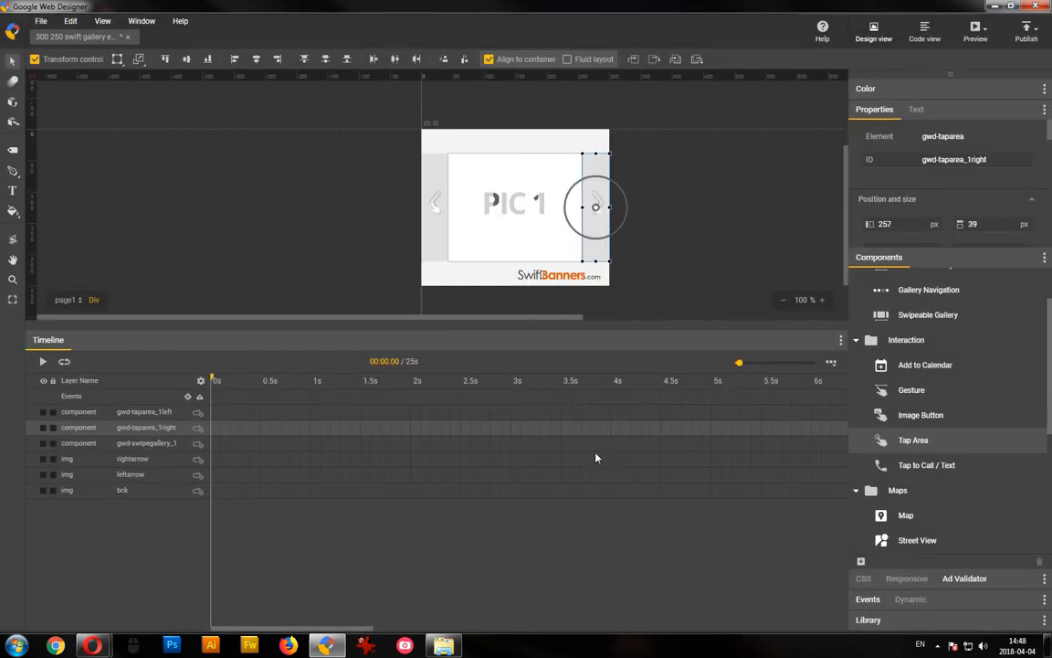
Step: Add a Touch/Click event to the left tap area that makes gwd-swipegallery_1 go backwards
left_click(435, 224)
right_click(435, 219)
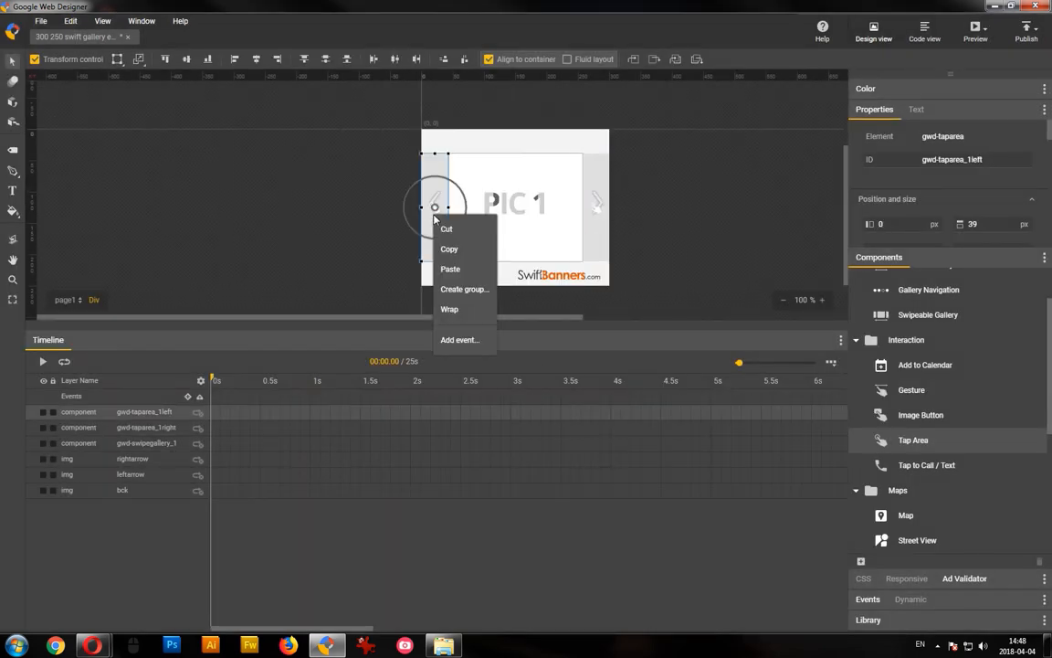
left_click(466, 340)
left_click(467, 317)
left_click(473, 333)
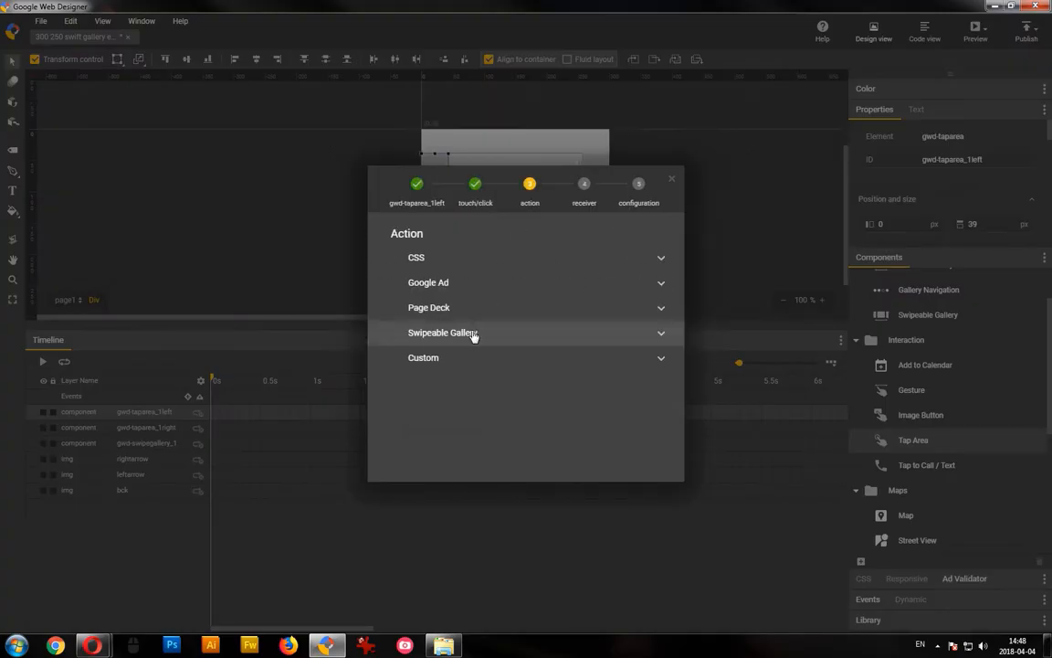
left_click(473, 333)
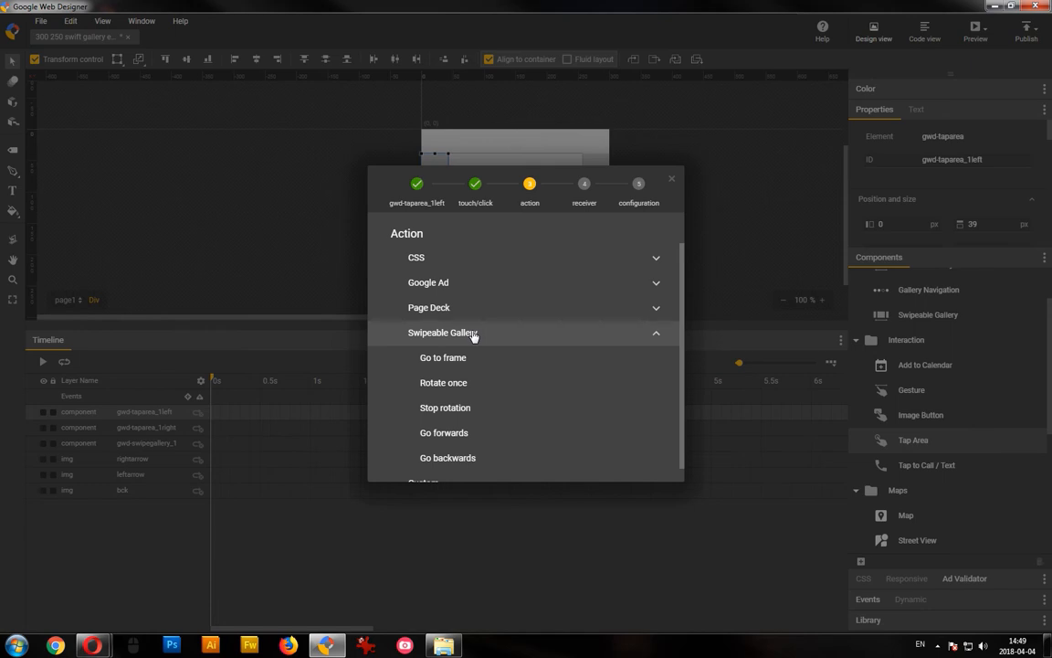
left_click(462, 460)
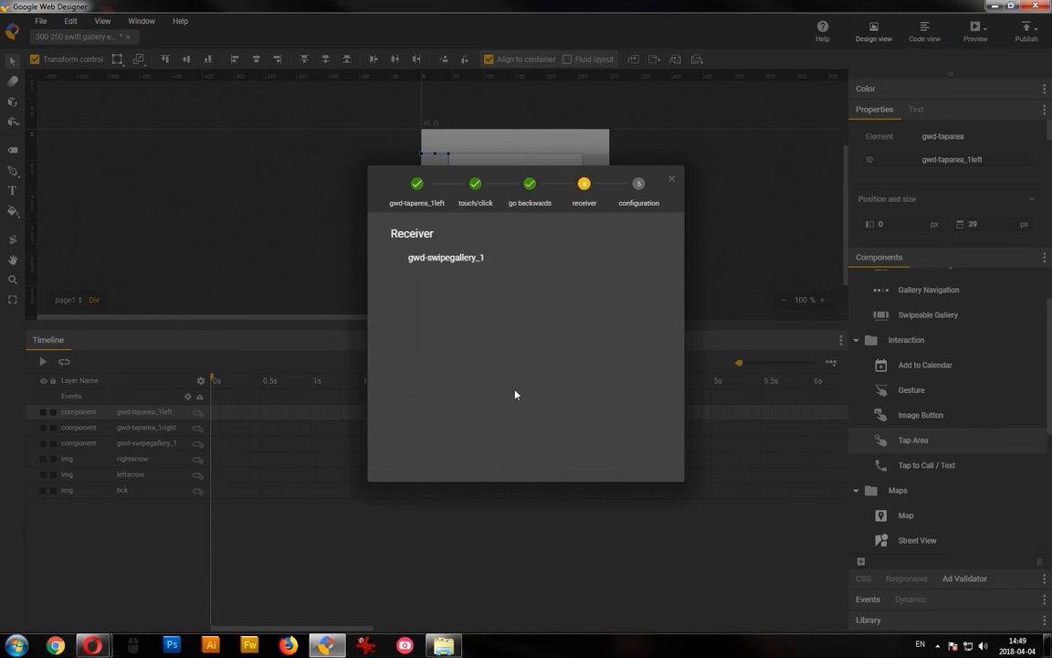
left_click(543, 262)
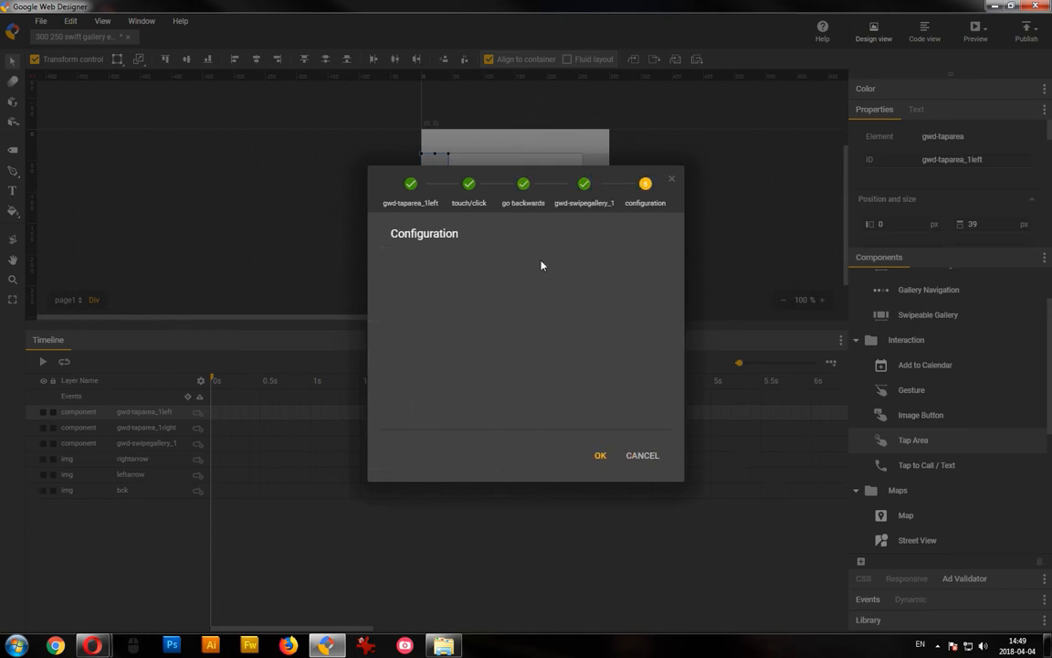
left_click(600, 456)
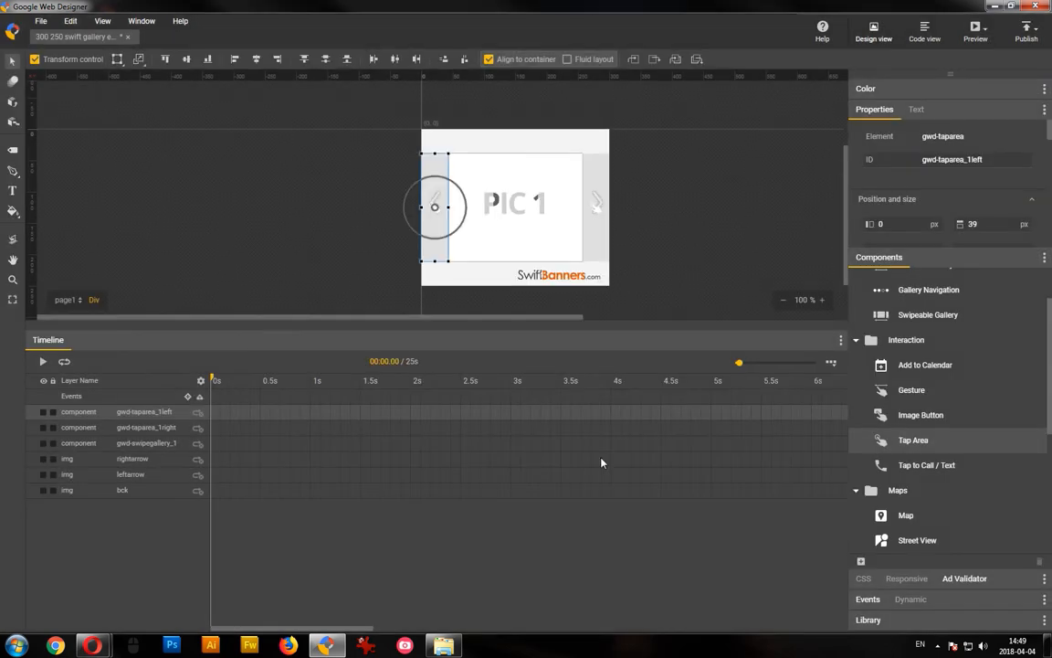
Step: Preview the banner in the Opera browser and advance the gallery with its right arrow
left_click(968, 38)
left_click_drag(409, 0, 408, 5)
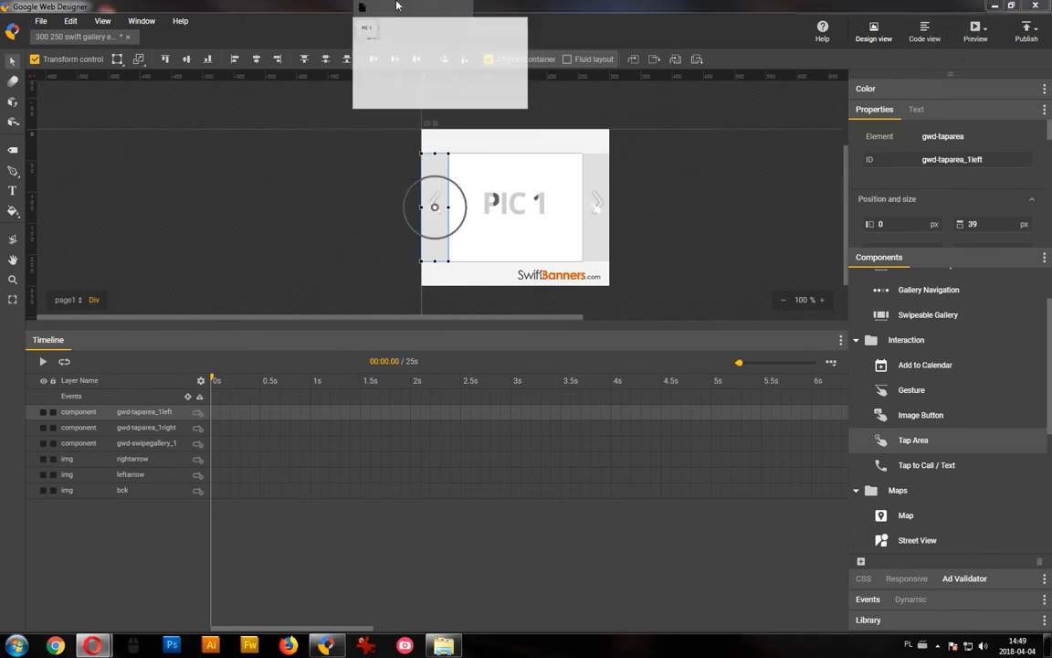
left_click(178, 115)
left_click(185, 109)
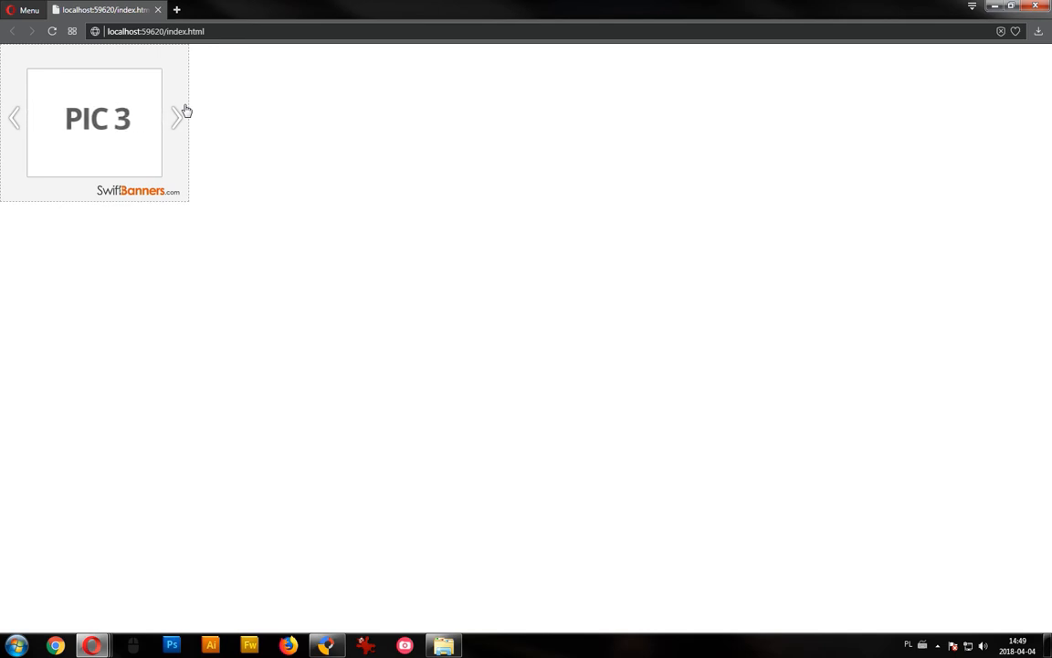
Step: Test the previewed gallery by advancing with the right arrow and going back to PIC 1 with the left arrow
left_click(185, 109)
left_click(185, 109)
left_click(13, 119)
left_click(13, 121)
left_click(13, 119)
left_click(14, 119)
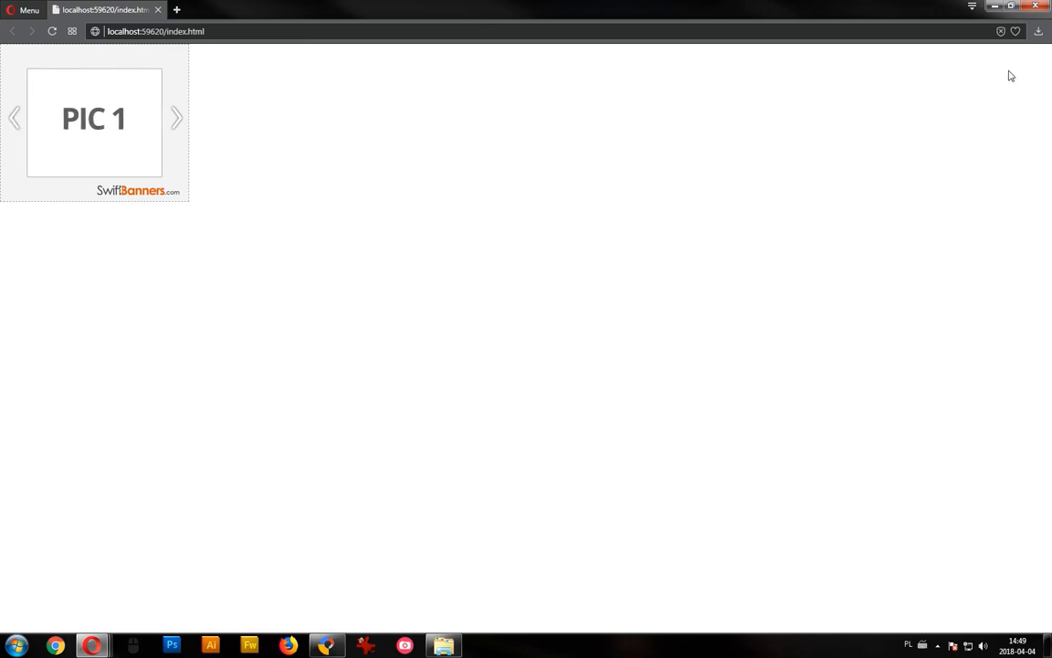
Step: Return to Google Web Designer and hide the gwd-taparea_1left and gwd-taparea_1right layers
left_click(993, 7)
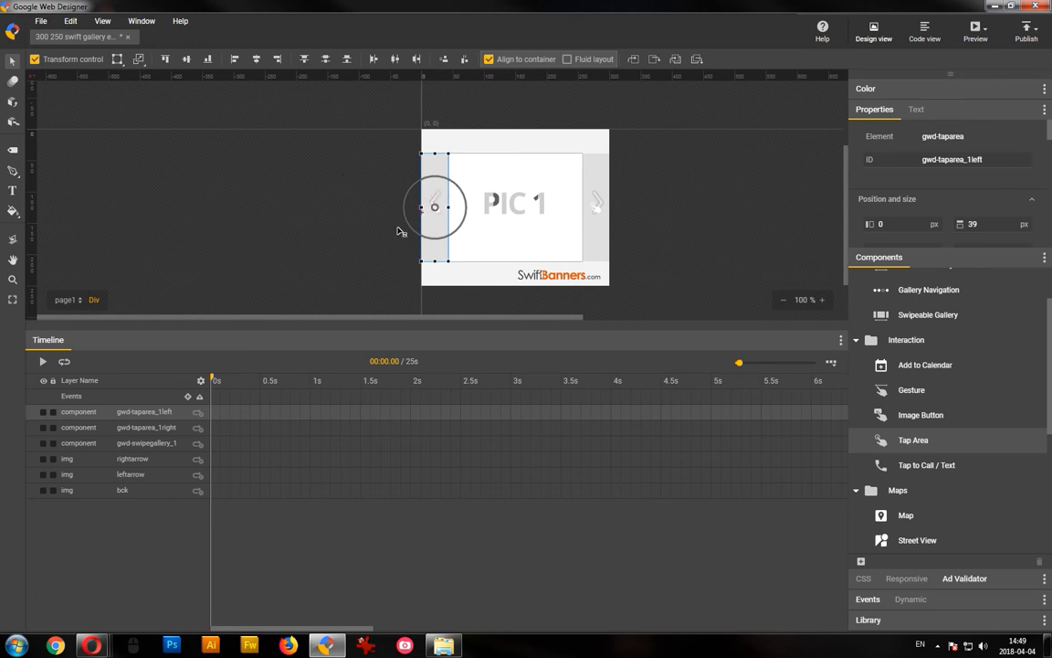
left_click(44, 413)
left_click(43, 429)
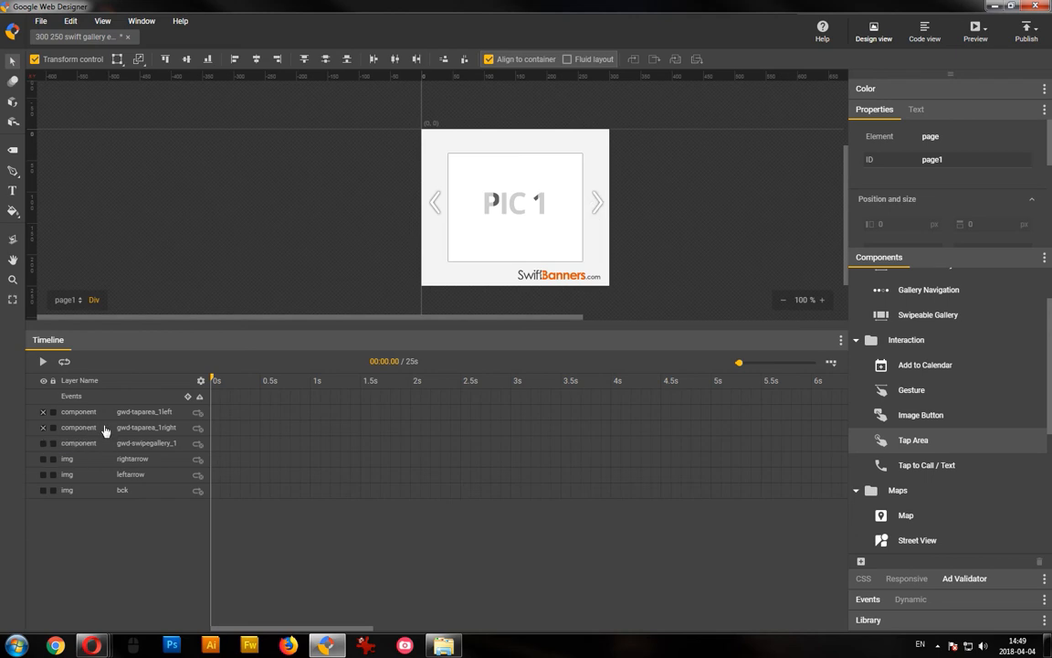
Step: Turn the rightarrow image into a group and rename its layer rightarrowgroup
left_click(147, 460)
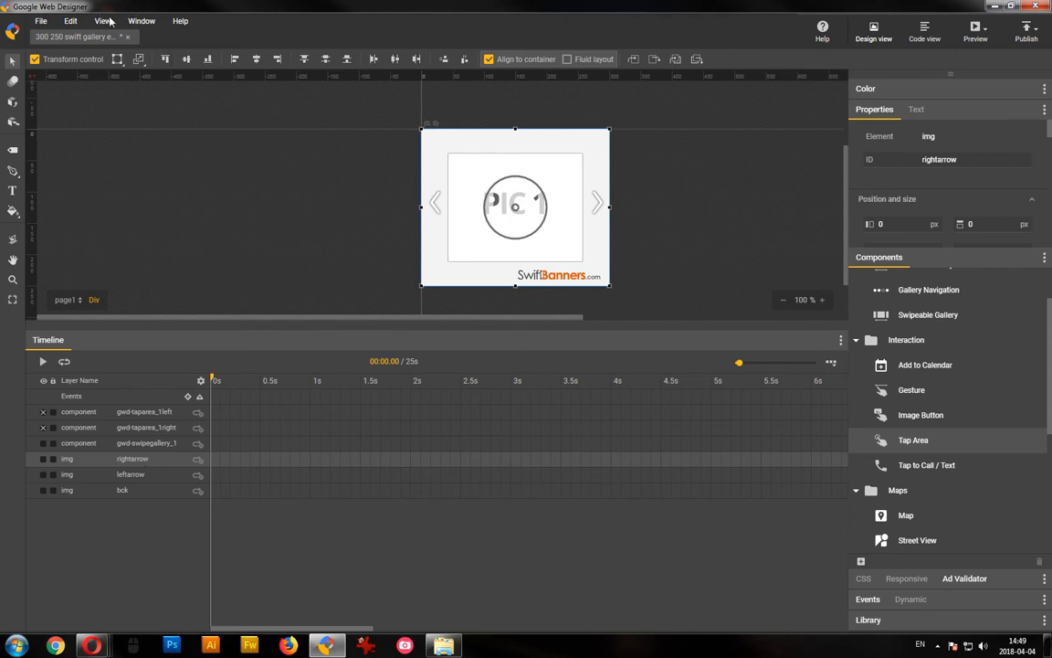
left_click(72, 21)
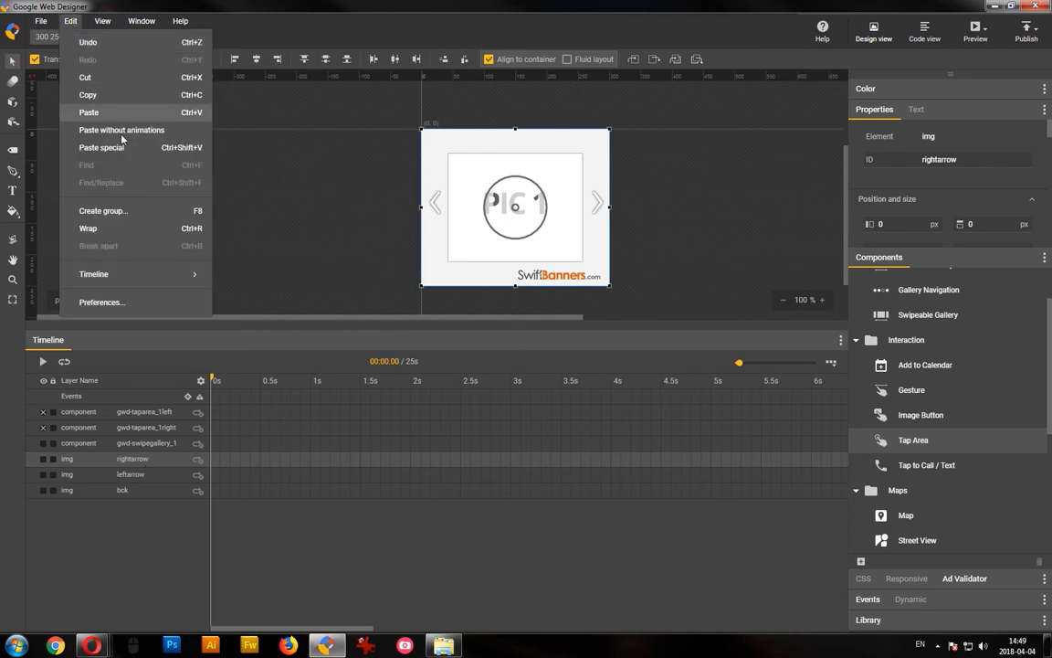
left_click(146, 211)
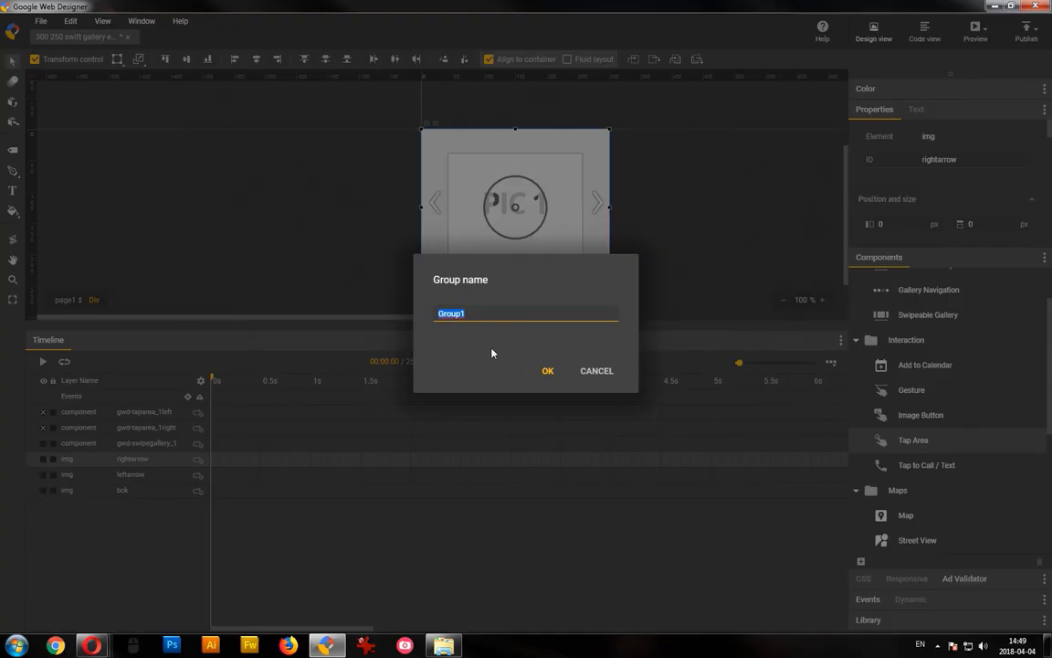
left_click(548, 371)
double_click(156, 412)
type("right")
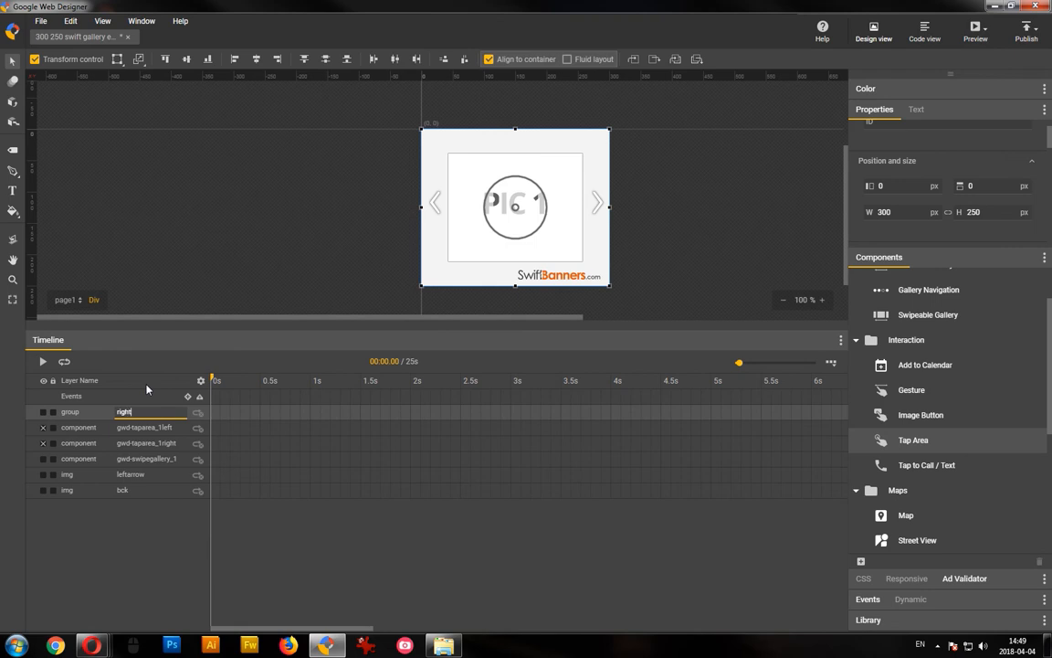
type("arrowgroup")
key("Return")
Step: Turn the leftarrow image into a group and rename its layer leftarrowgroup
left_click(139, 476)
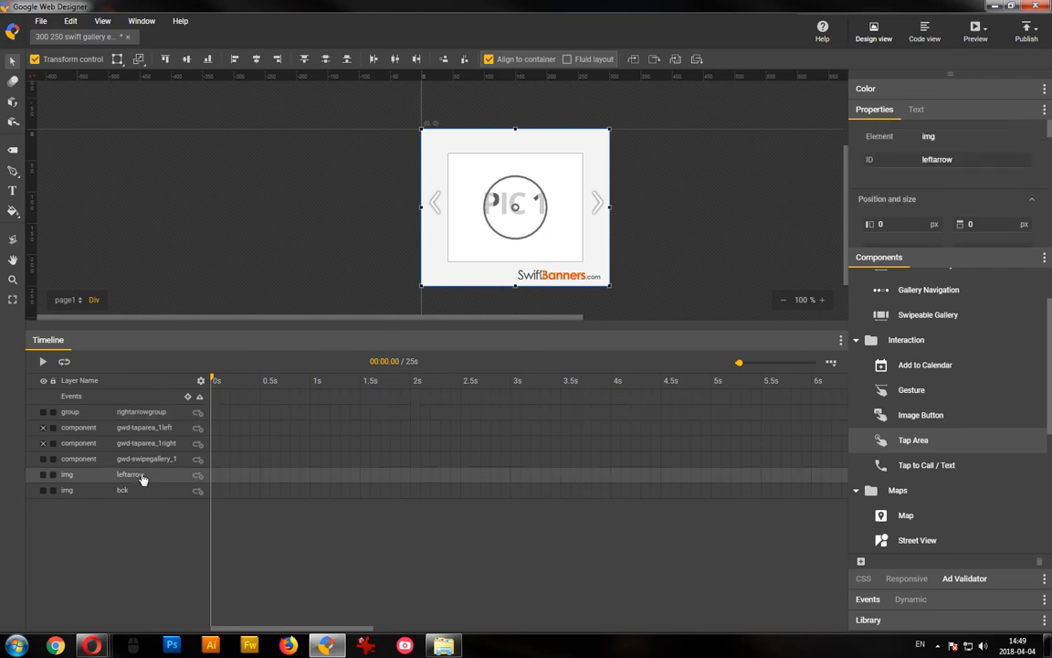
left_click(70, 20)
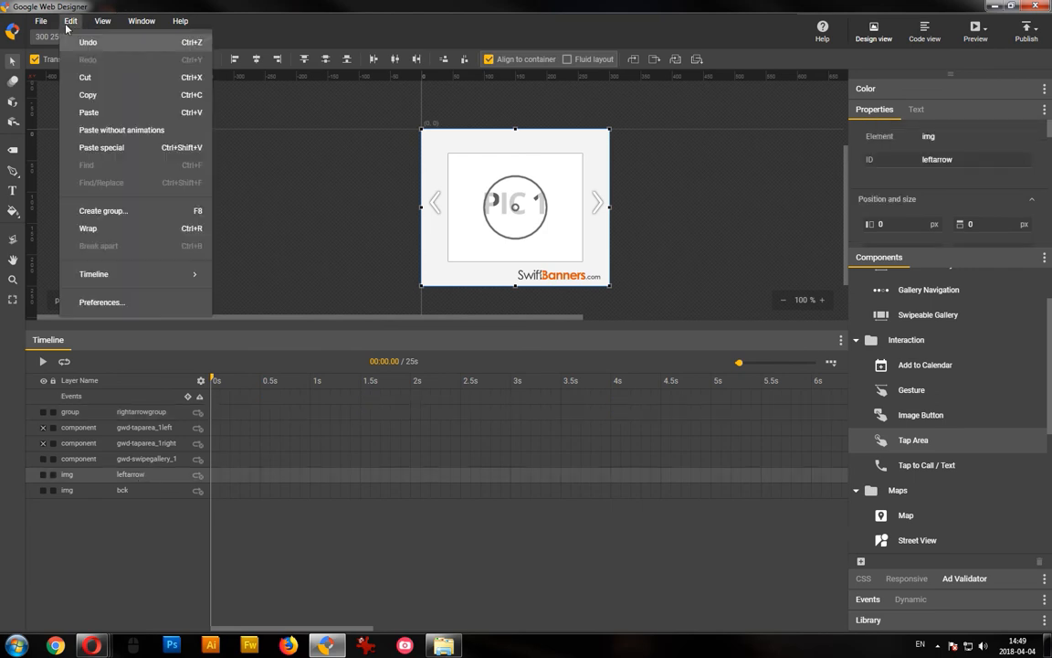
left_click(104, 211)
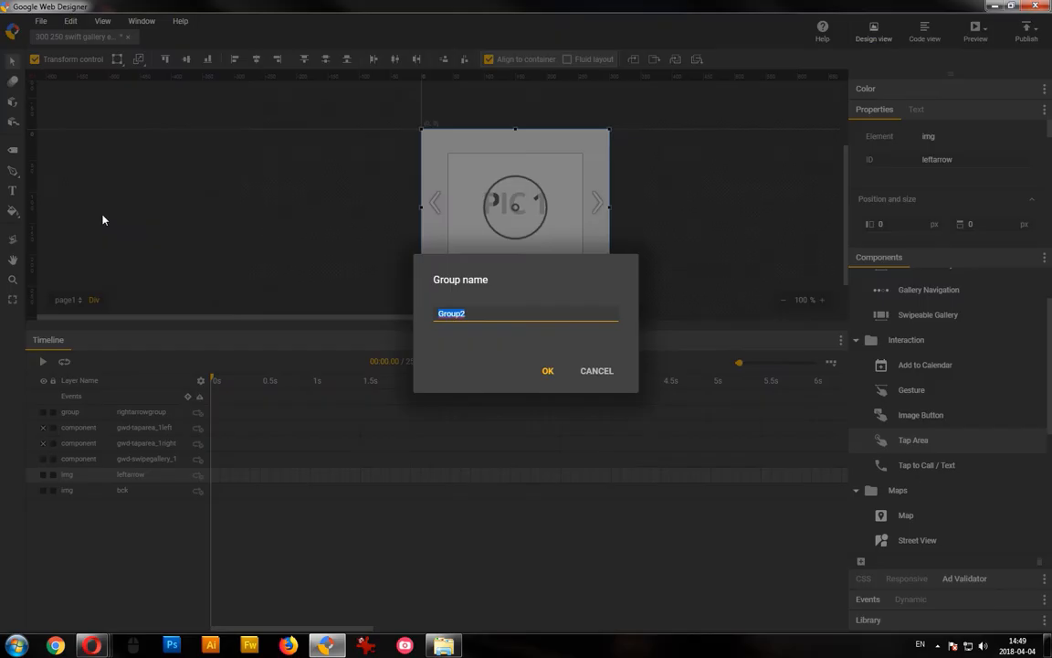
left_click(548, 368)
type("leftarrow")
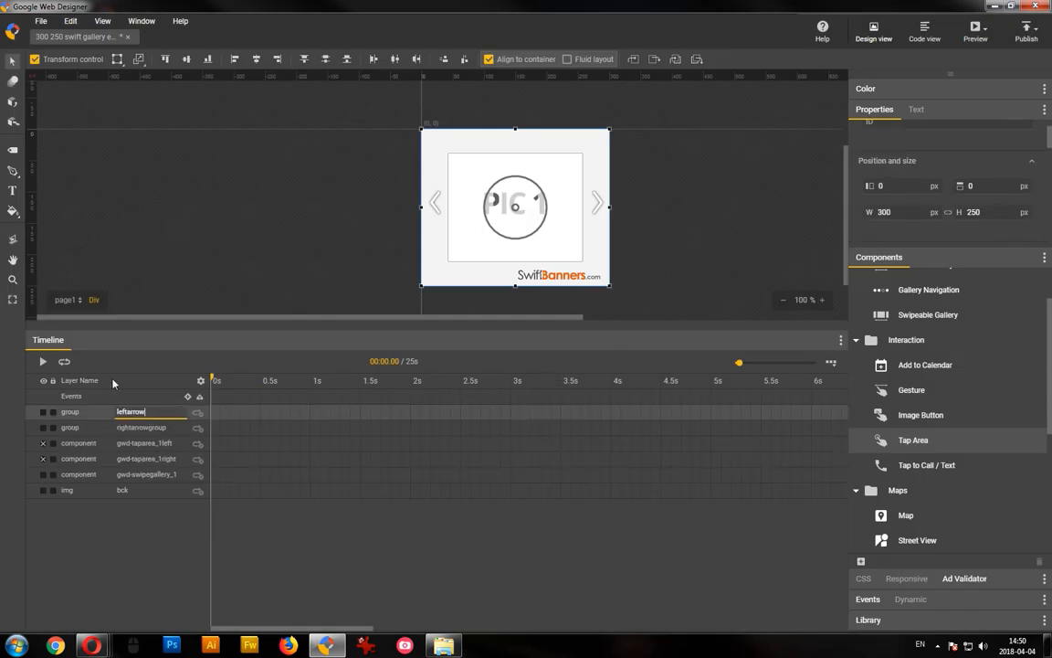
type("group")
key("Return")
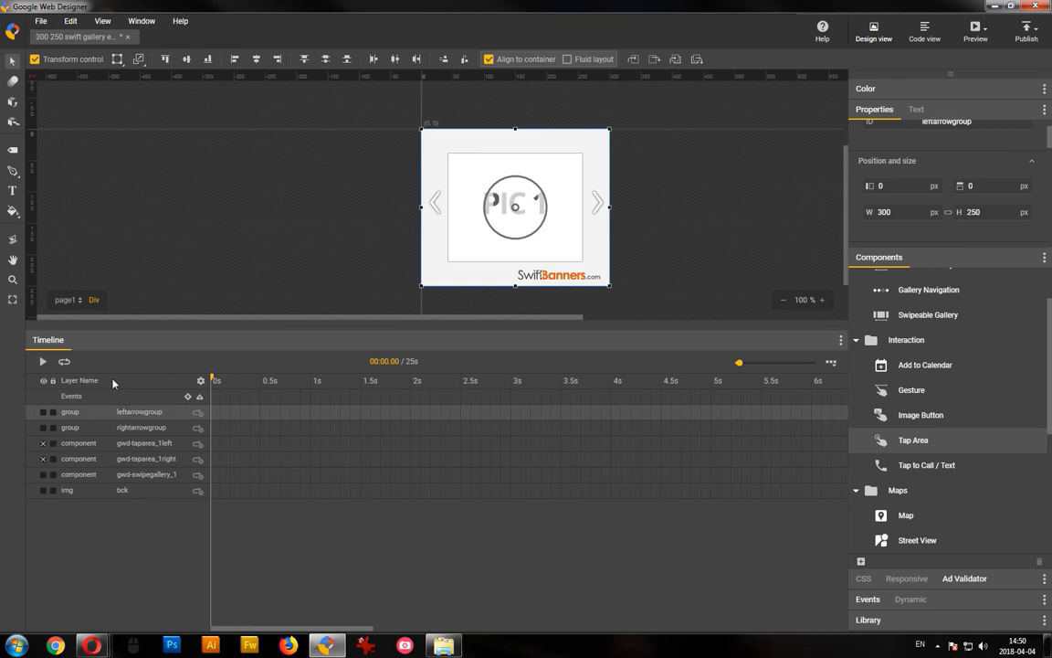
Step: Open leftarrowgroup for editing and insert keyframes for the leftarrow image at 0.5 s and 1 s
right_click(444, 203)
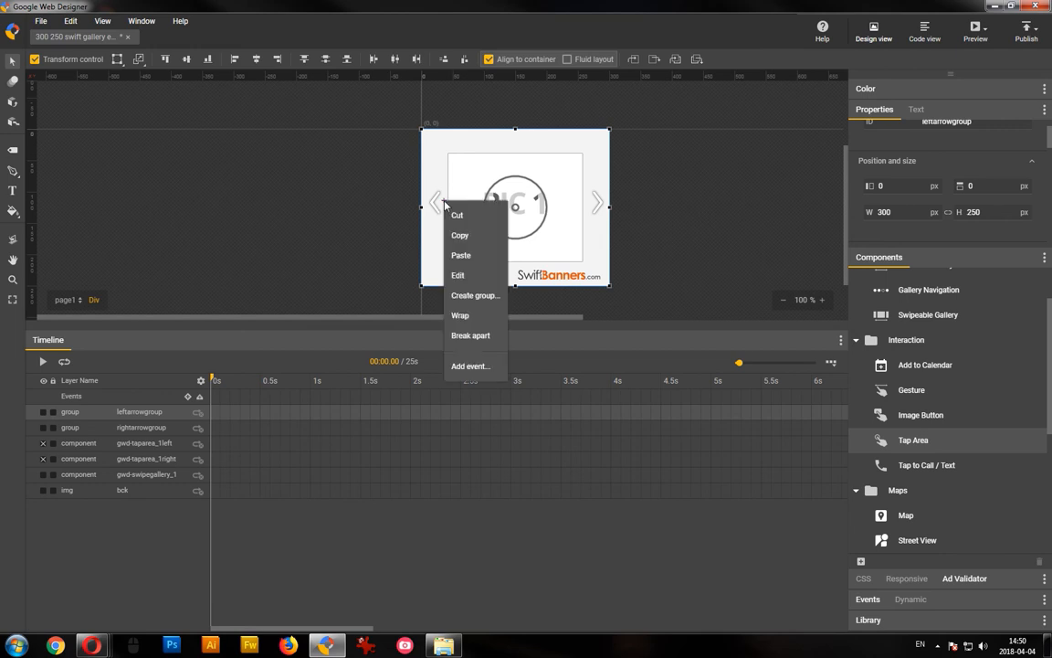
left_click(458, 276)
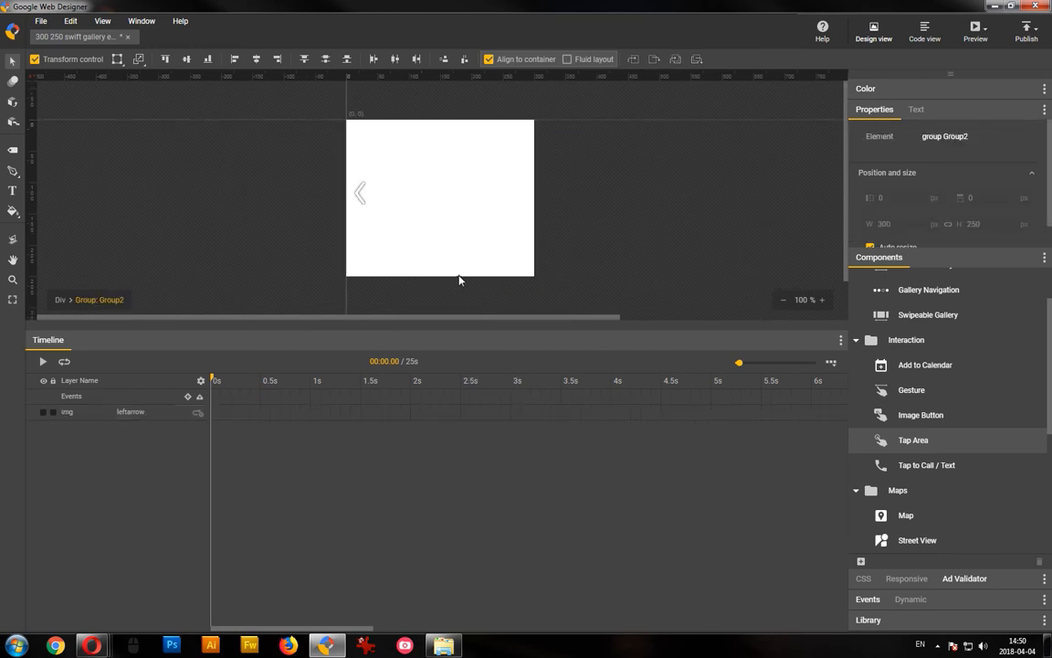
left_click(263, 414)
left_click(282, 430)
left_click(312, 414)
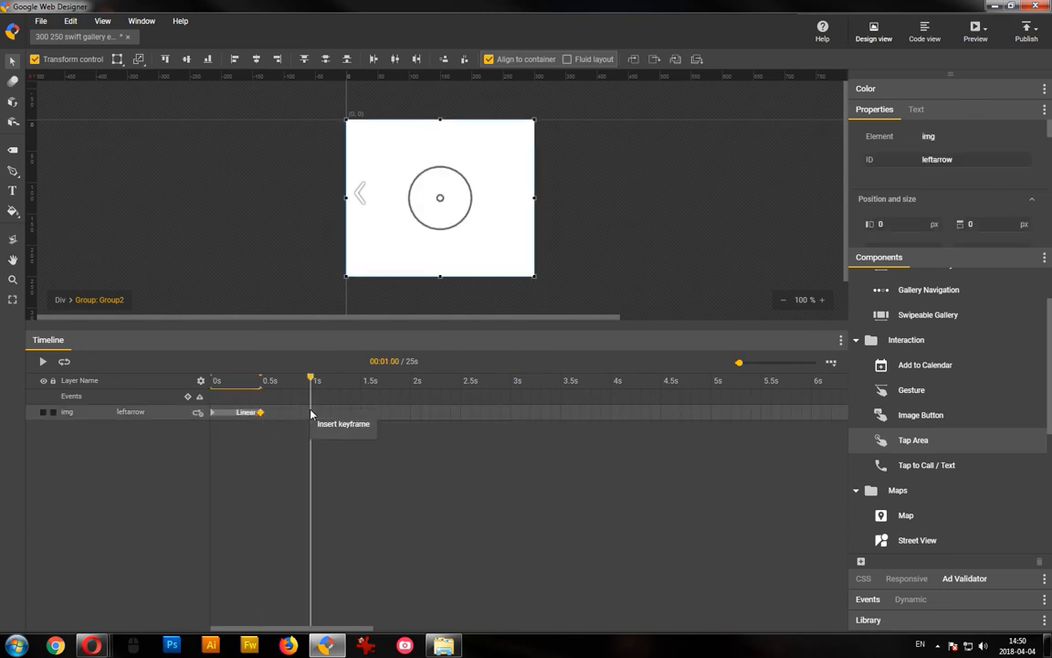
Step: Shift the leftarrow image about 10 px to the left at the 0.5 s keyframe
left_click(261, 413)
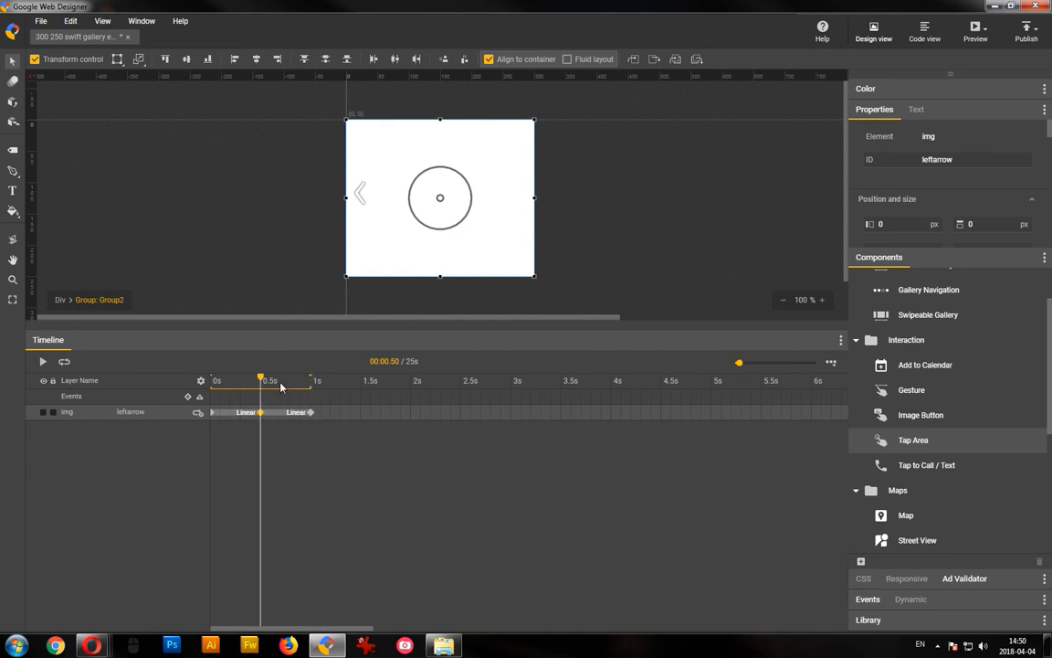
key("Left")
key("Left")
key("Left")
key("Left")
key("Left")
key("Left")
key("Left")
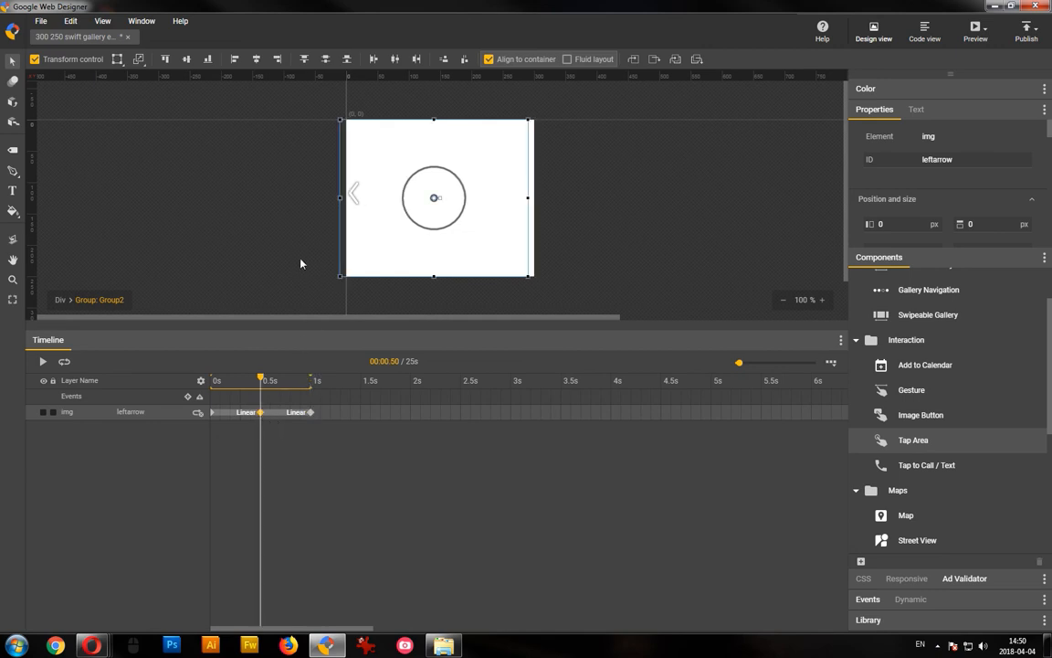
Step: Add a timeline event at 1 s and a timeline label at 0 s inside the left arrow group
right_click(310, 401)
left_click(331, 409)
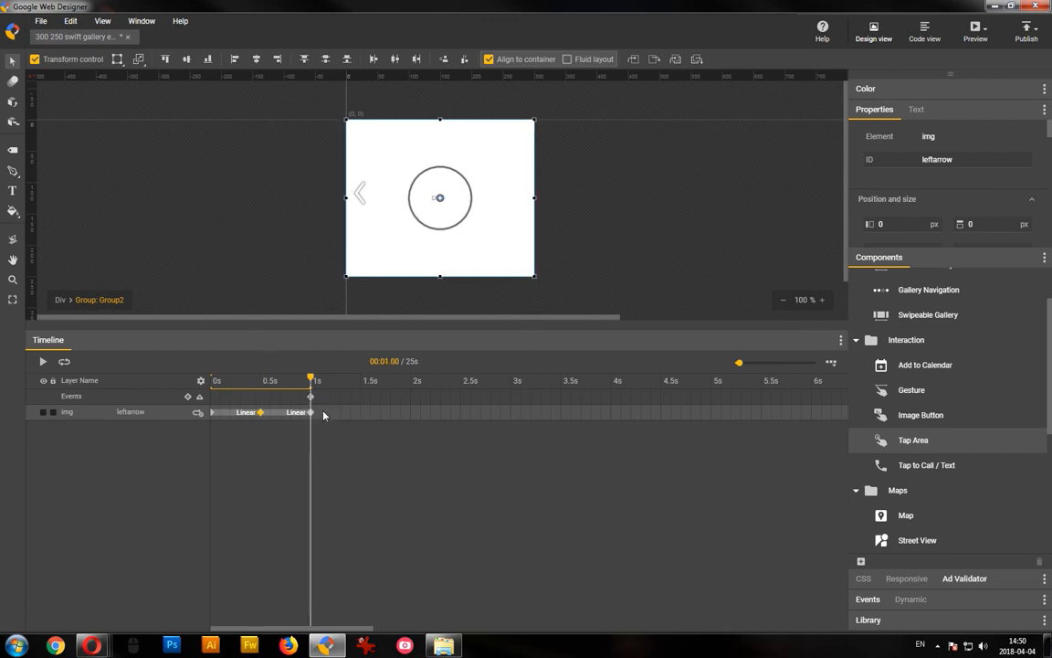
left_click(216, 399)
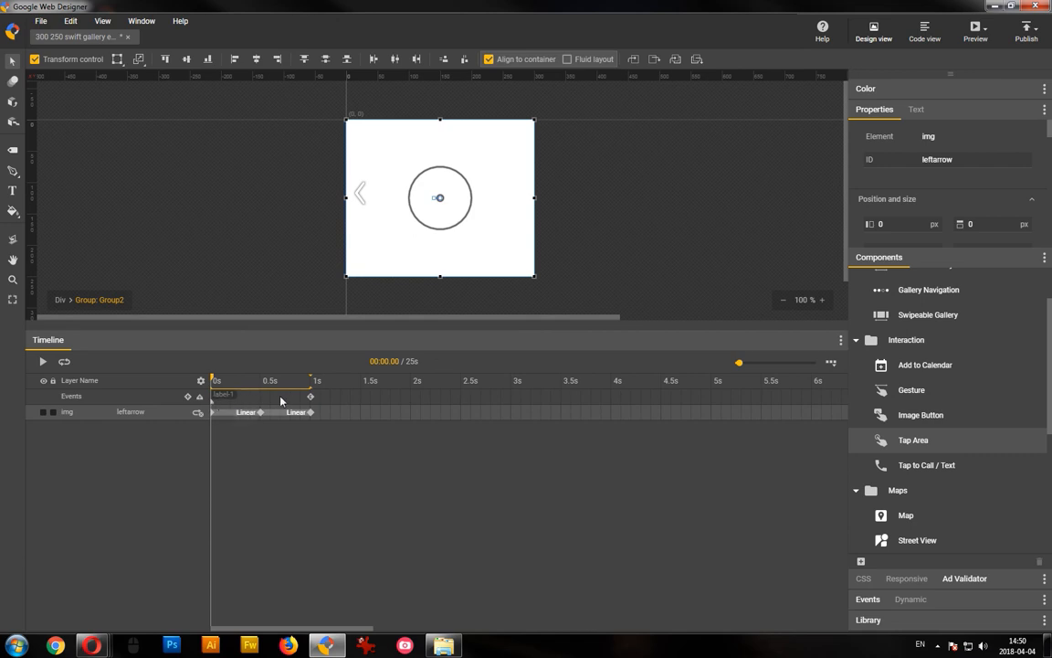
Step: Make the 1 s event go to and play Group2 from label-1, and return to the main page
double_click(310, 401)
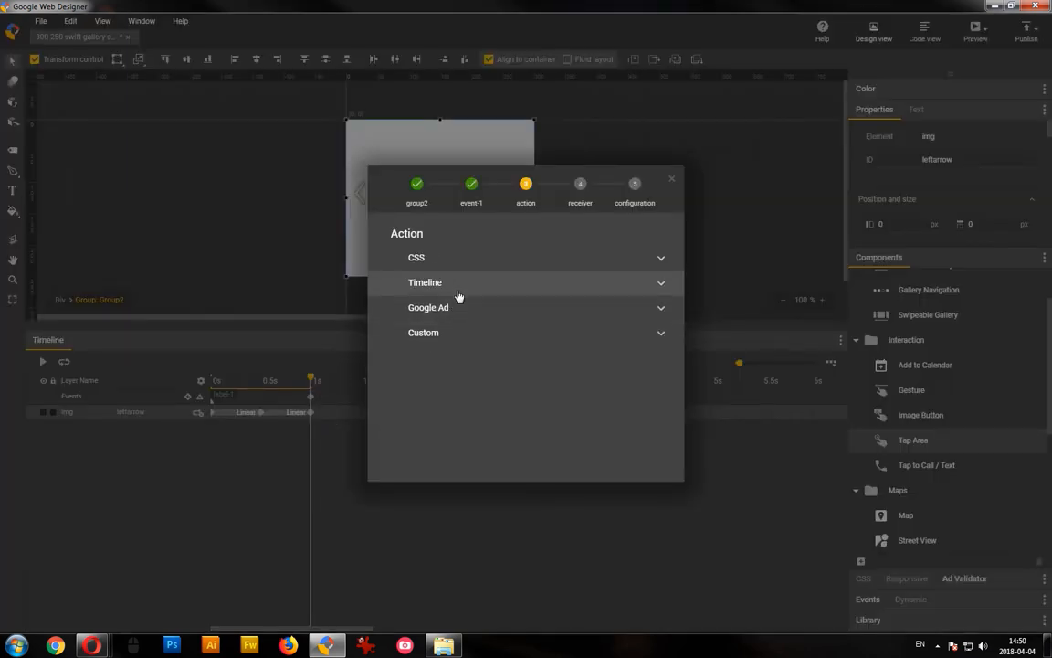
left_click(457, 294)
left_click(451, 388)
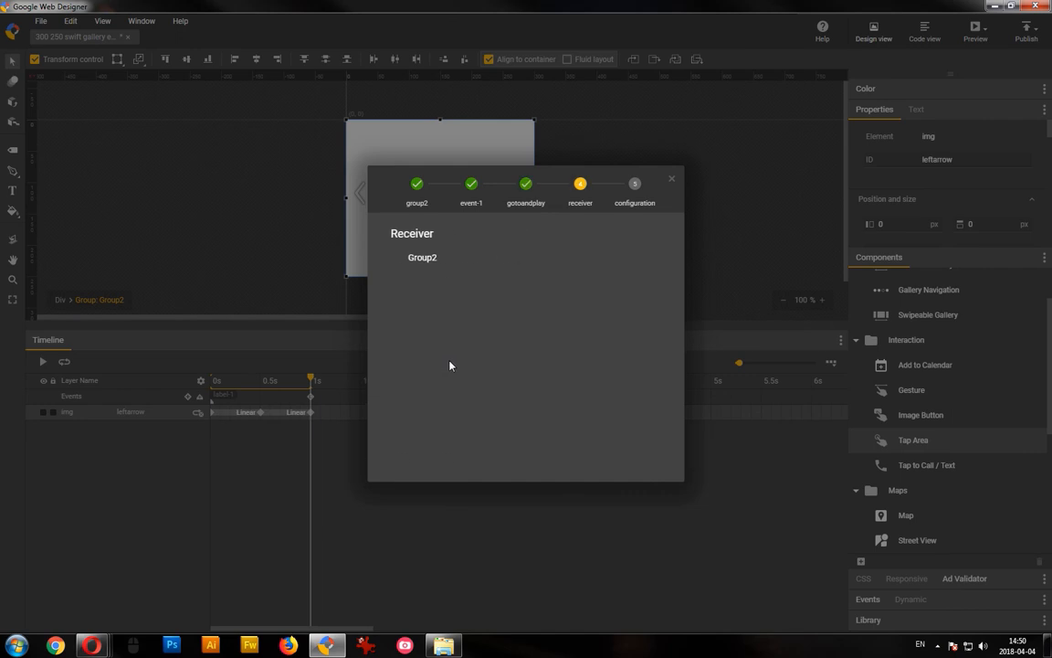
left_click(474, 259)
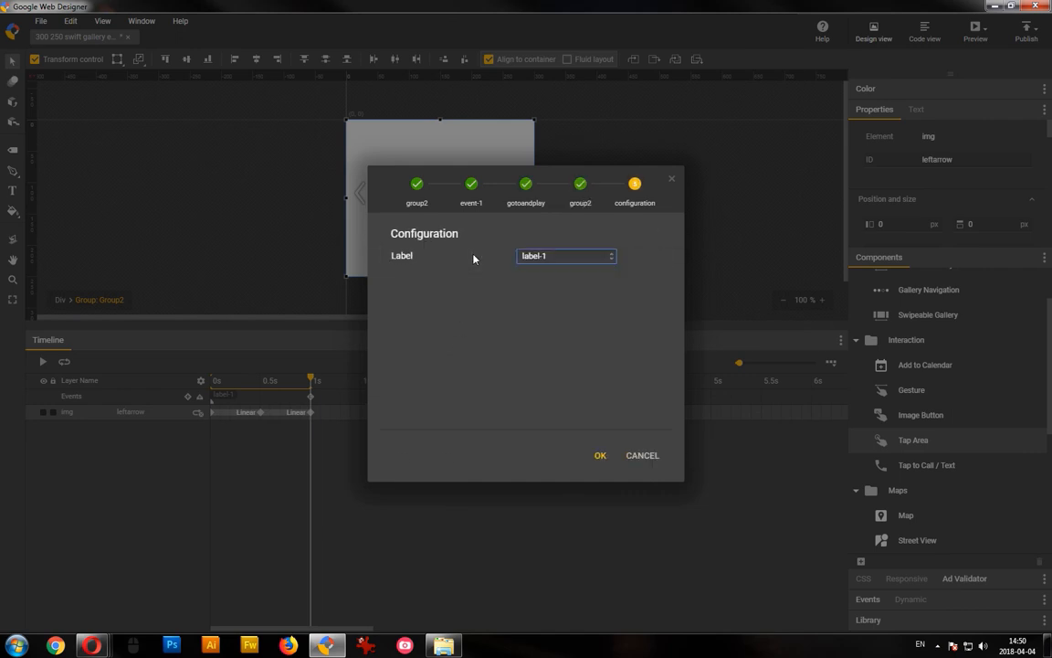
left_click(599, 455)
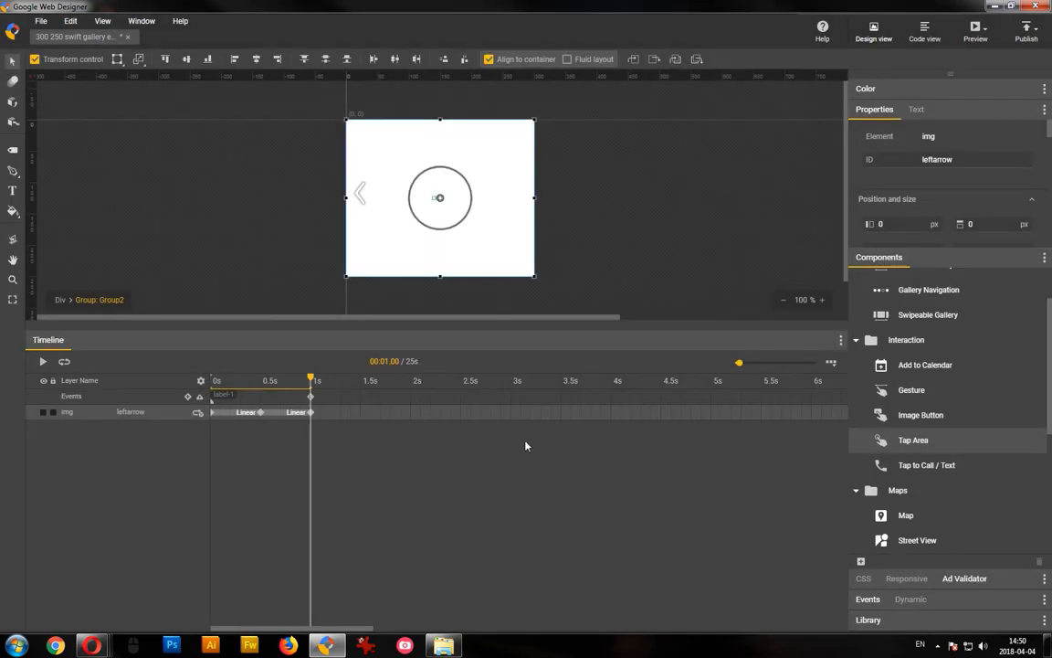
left_click(60, 299)
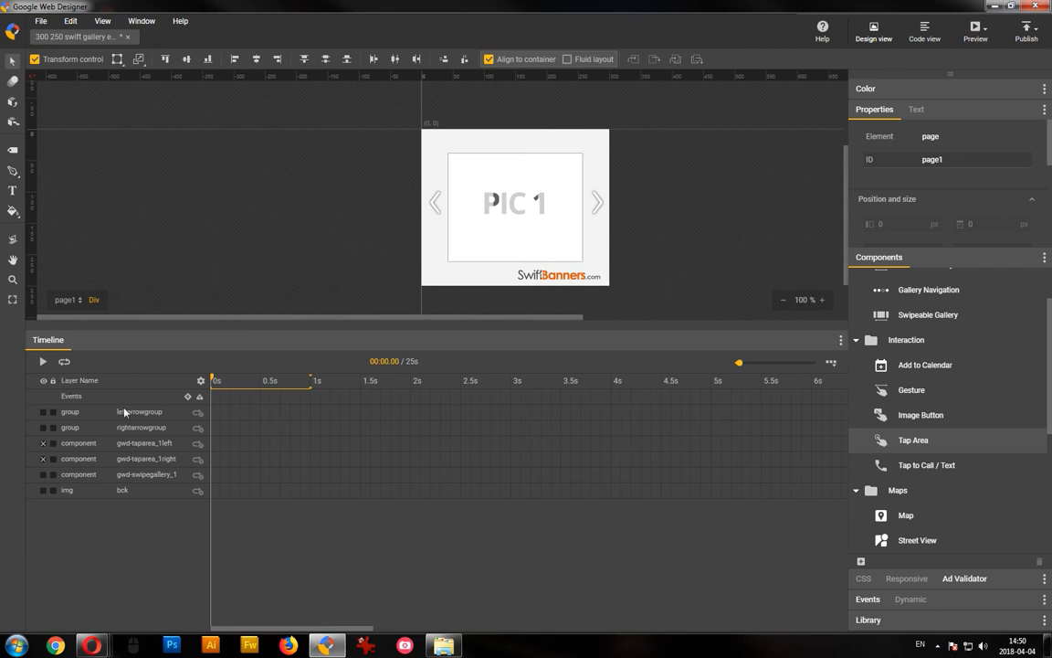
Step: Hide leftarrowgroup, and open rightarrowgroup for editing with its rightarrow image selected
left_click(43, 413)
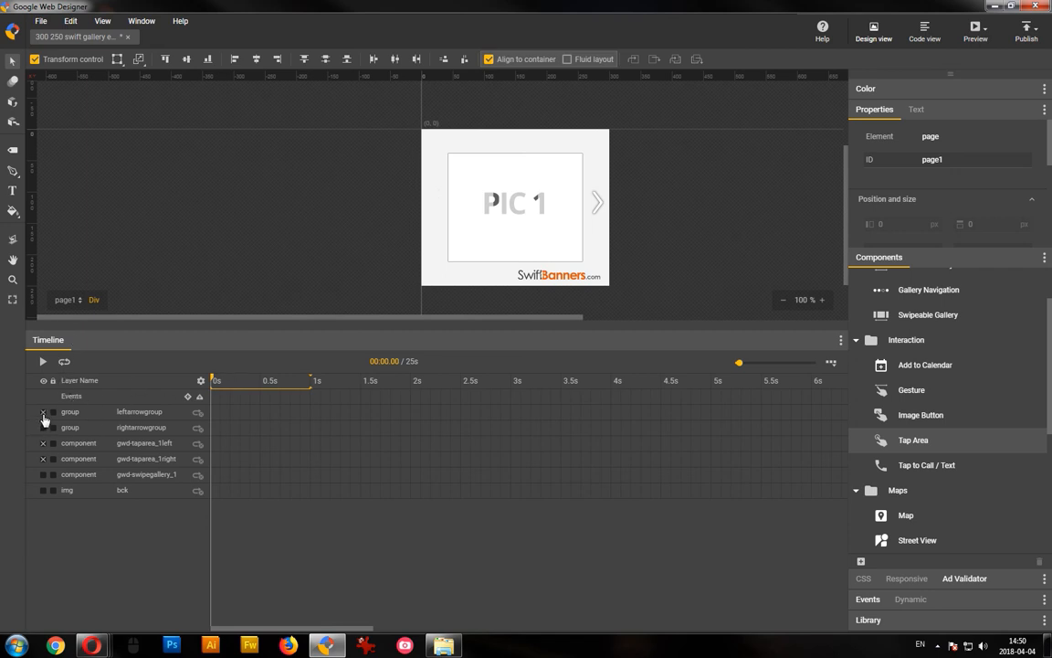
left_click(132, 427)
right_click(598, 212)
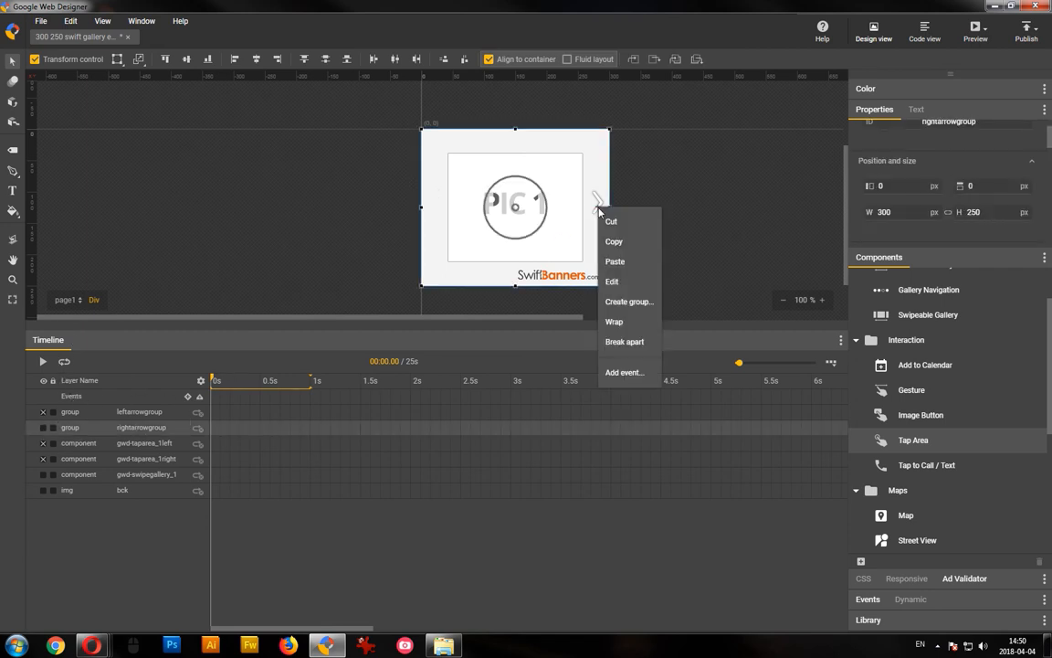
left_click(601, 278)
left_click(510, 219)
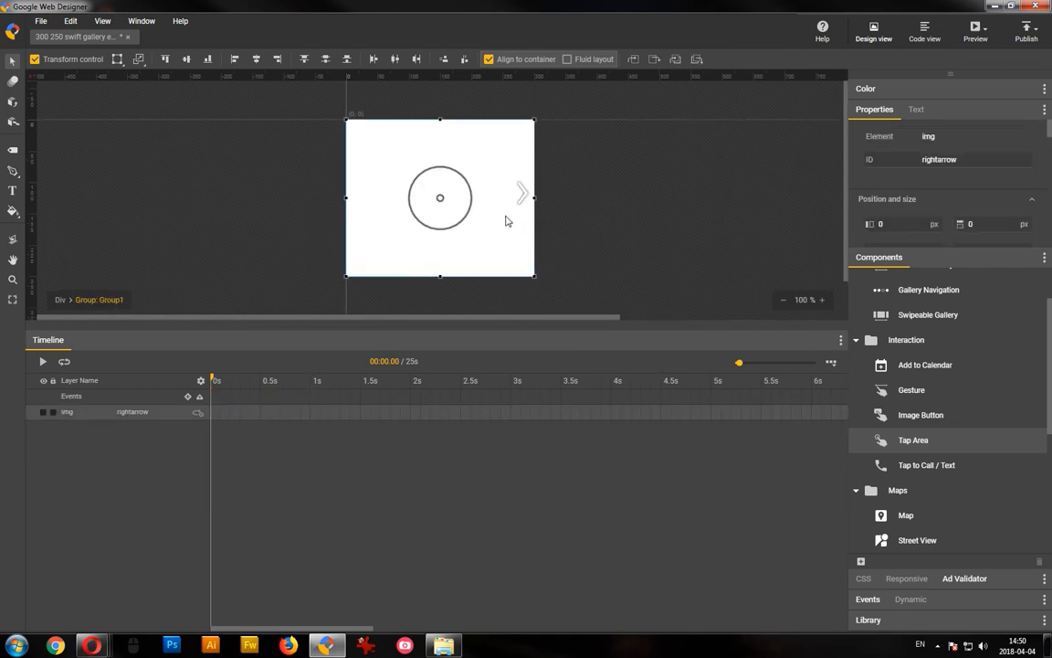
Step: Insert rightarrow keyframes at 0.5 s and 1 s, and shift the image about 10 px to the right at 0.5 s
left_click(260, 412)
left_click(309, 417)
left_click(309, 416)
left_click(263, 380)
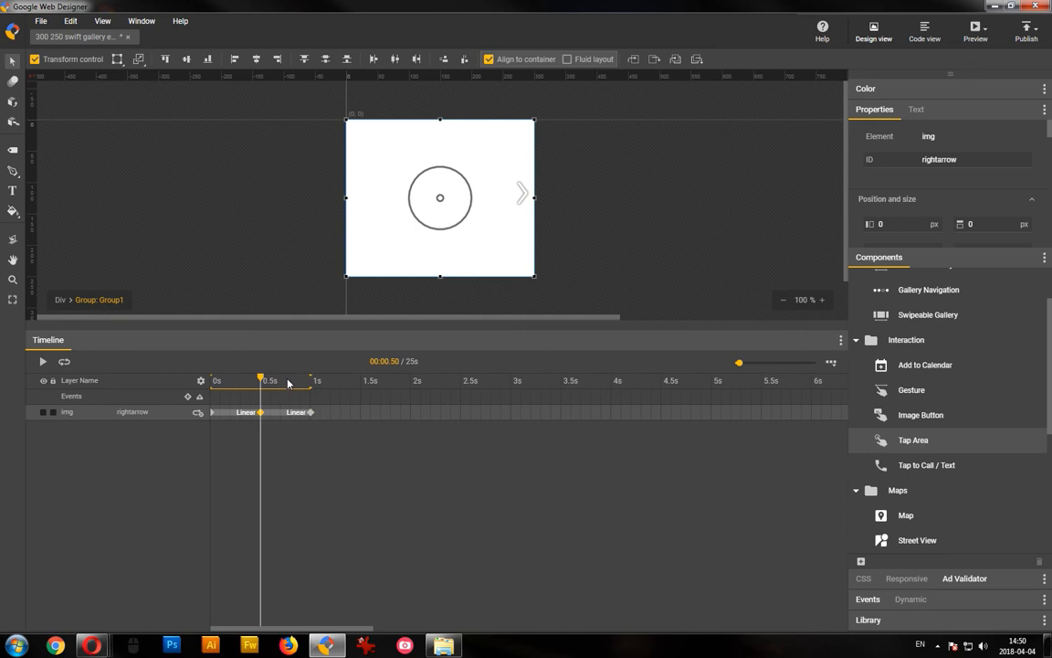
key("shift+Right")
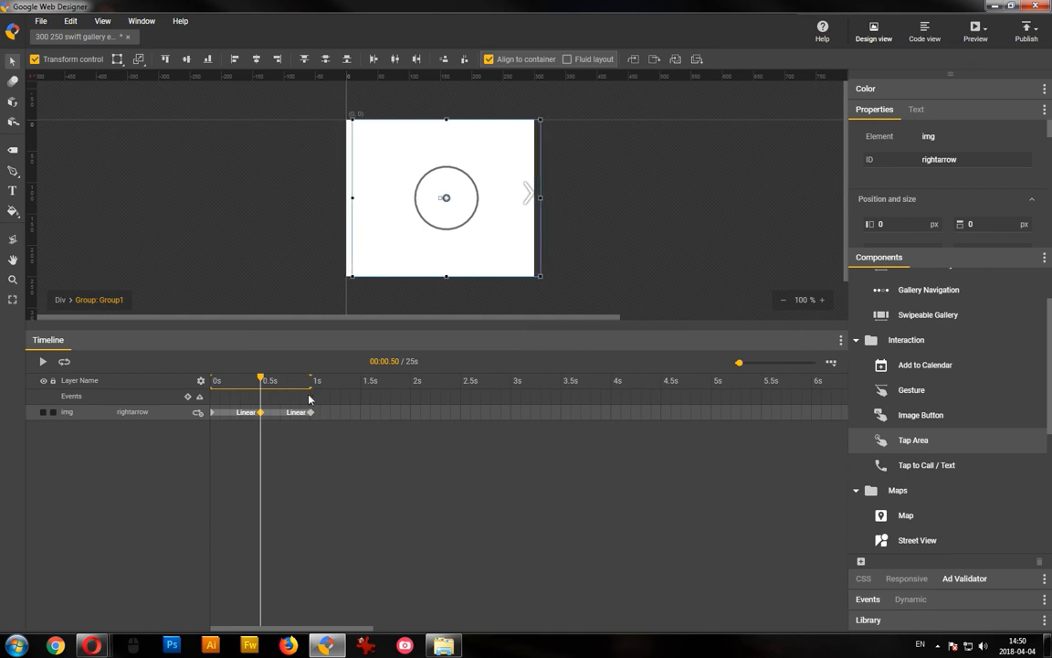
Step: Add a timeline event at 1 s and a timeline label at 0 s inside the right arrow group
right_click(307, 397)
left_click(327, 412)
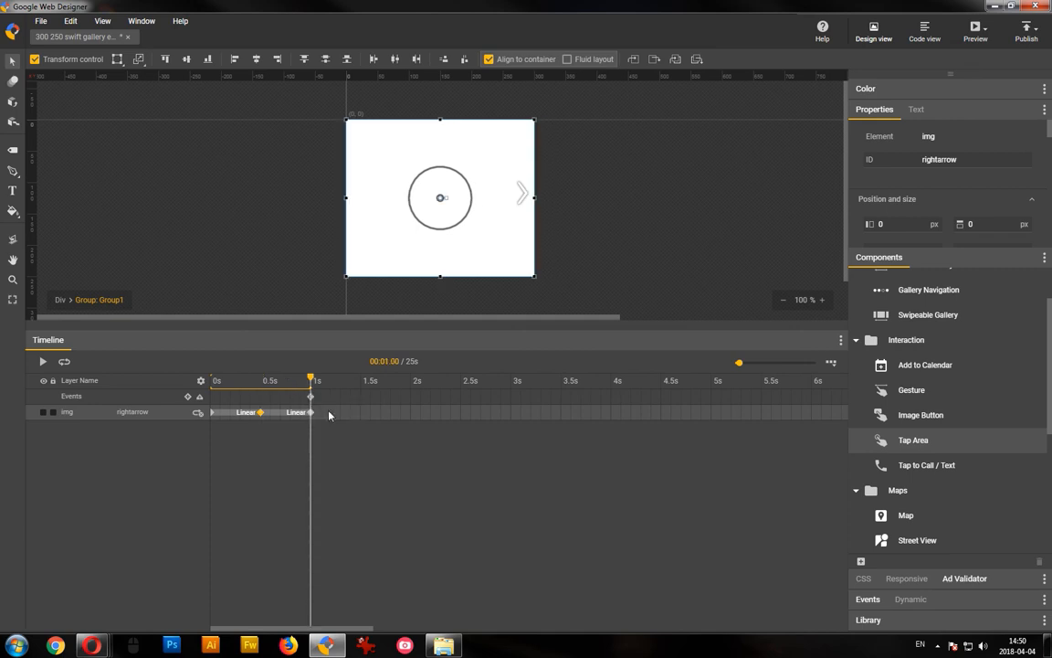
left_click(209, 379)
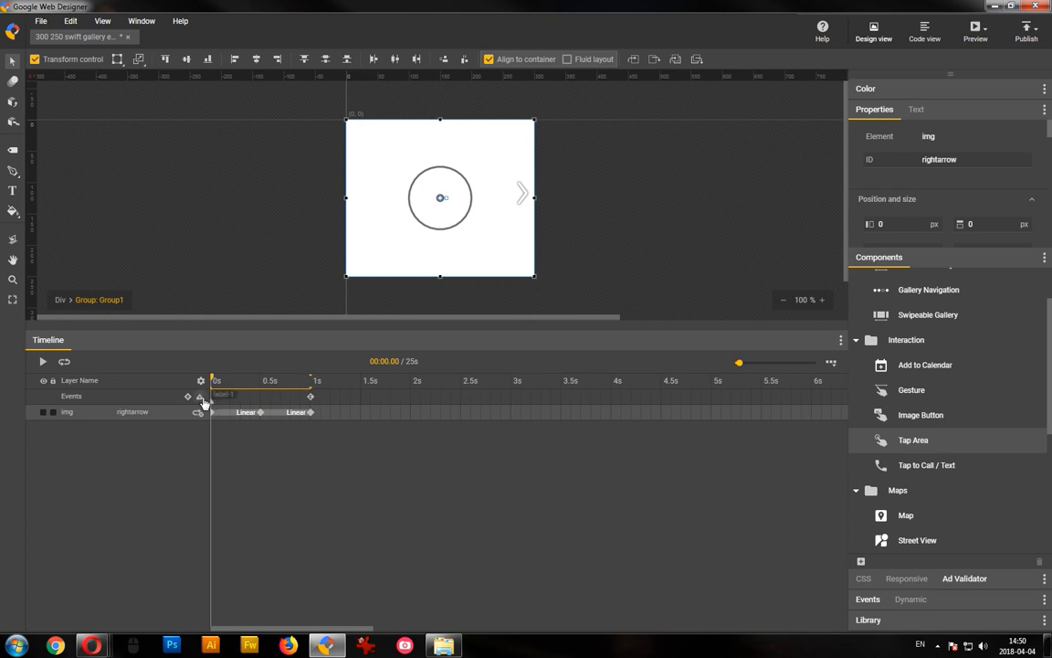
Step: Make the 1 s event go to and play Group1 from label-1, and return to the main page
double_click(312, 402)
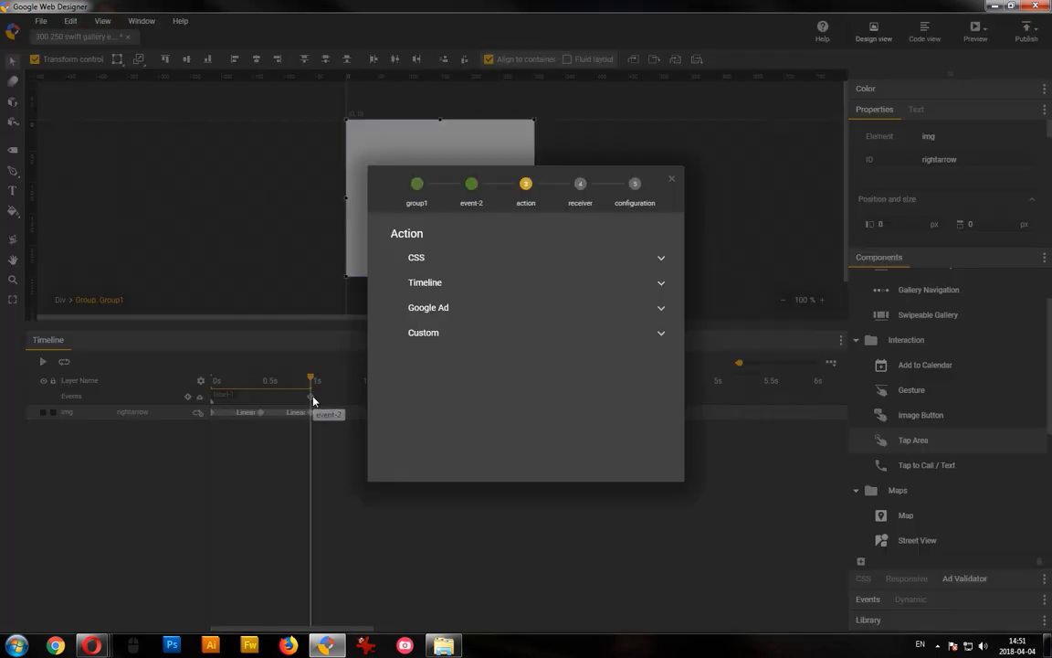
left_click(417, 283)
left_click(443, 384)
left_click(422, 286)
left_click(599, 456)
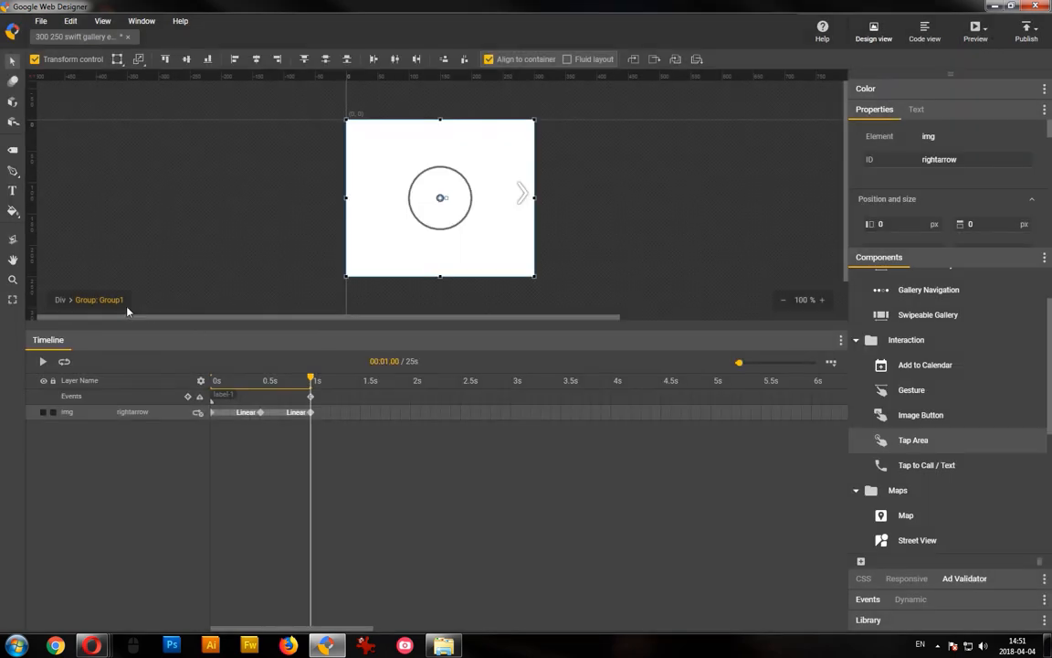
left_click(59, 299)
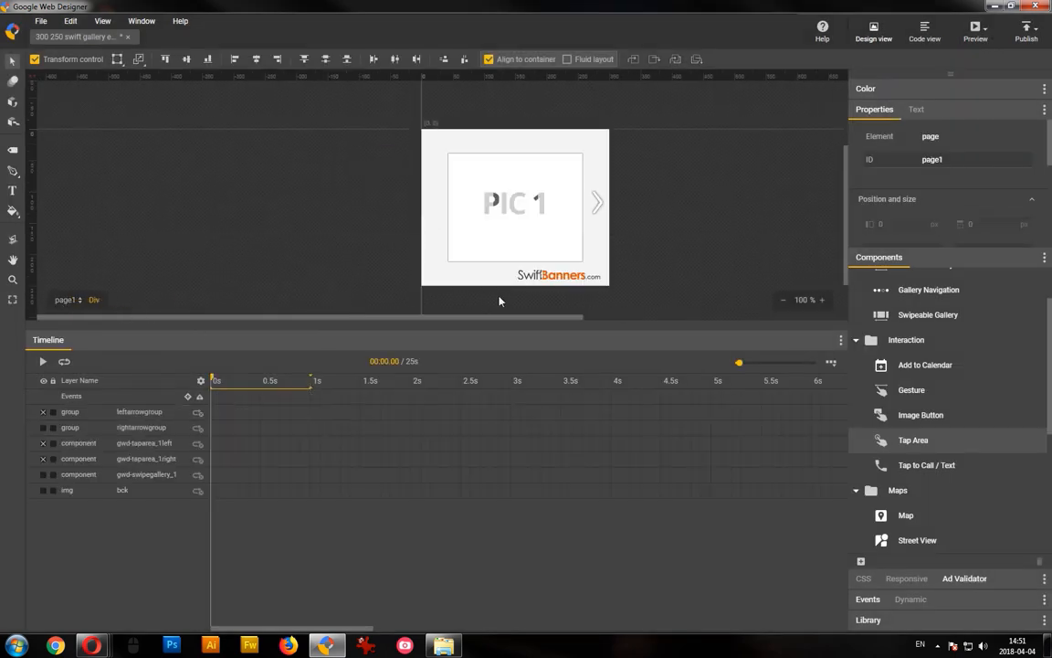
Step: Preview the banner in the browser to check the animated arrows, and return to Google Web Designer
left_click(976, 30)
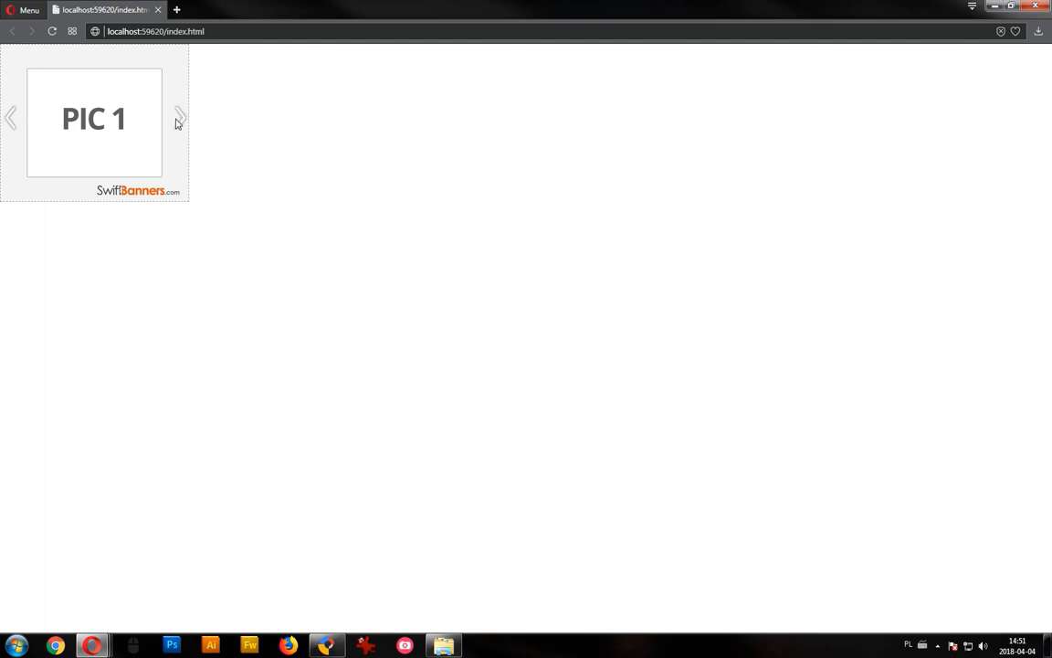
left_click(336, 647)
Step: Show both tap area layers and move them together above the two arrow groups in the layer order
left_click(43, 443)
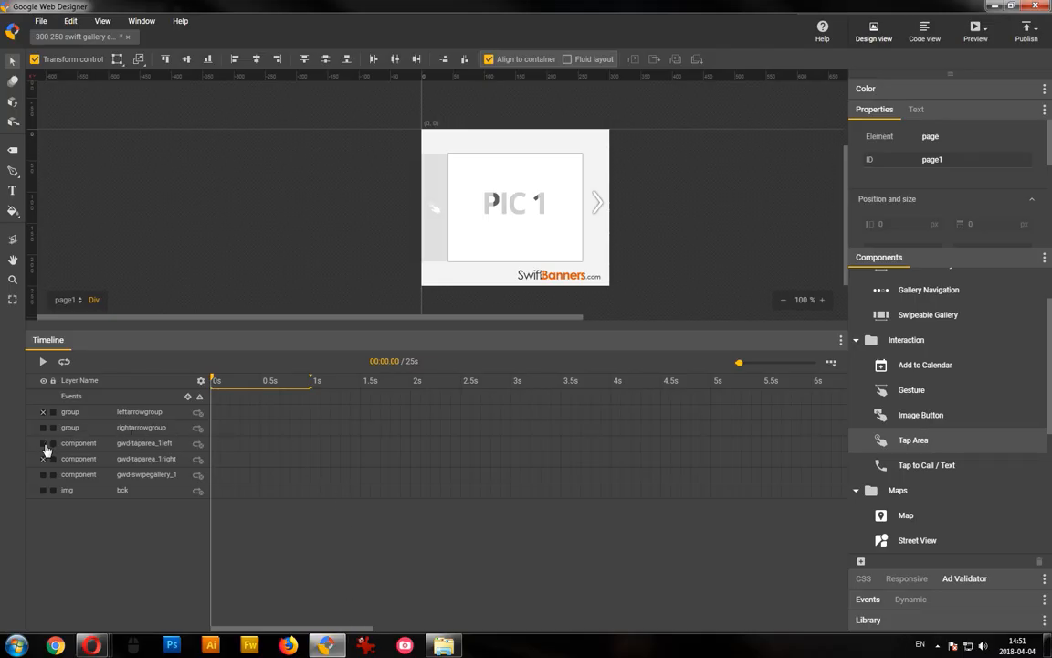
left_click(43, 459)
left_click(127, 443)
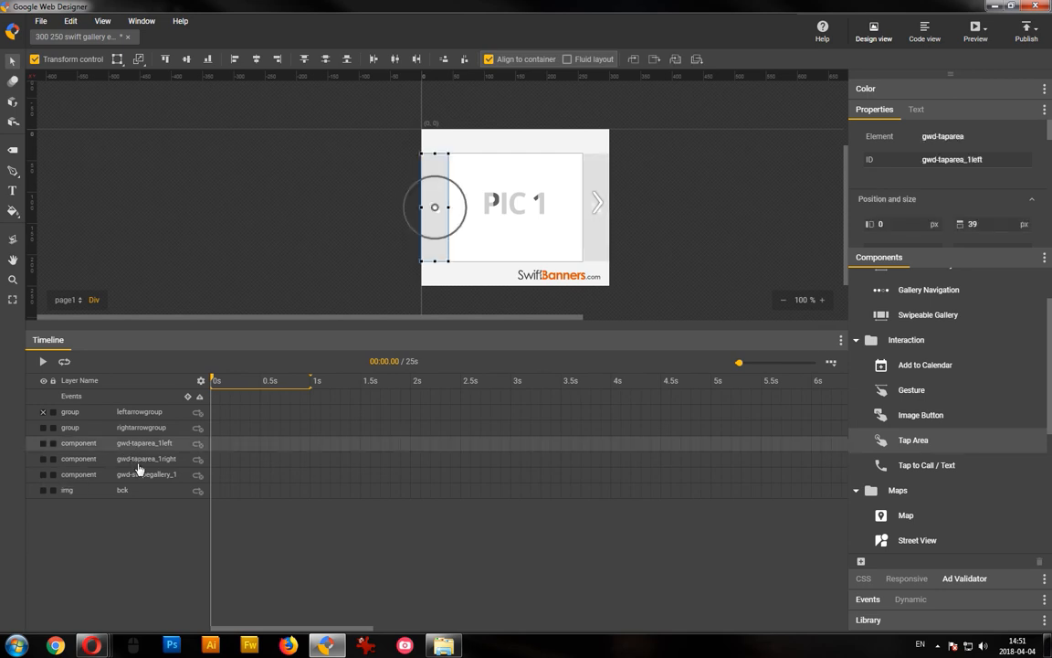
left_click(139, 459, "shift")
left_click_drag(141, 451, 150, 412)
Step: Preview the banner in the browser again and page the gallery forwards and back to PIC 1 with the arrows
left_click(976, 29)
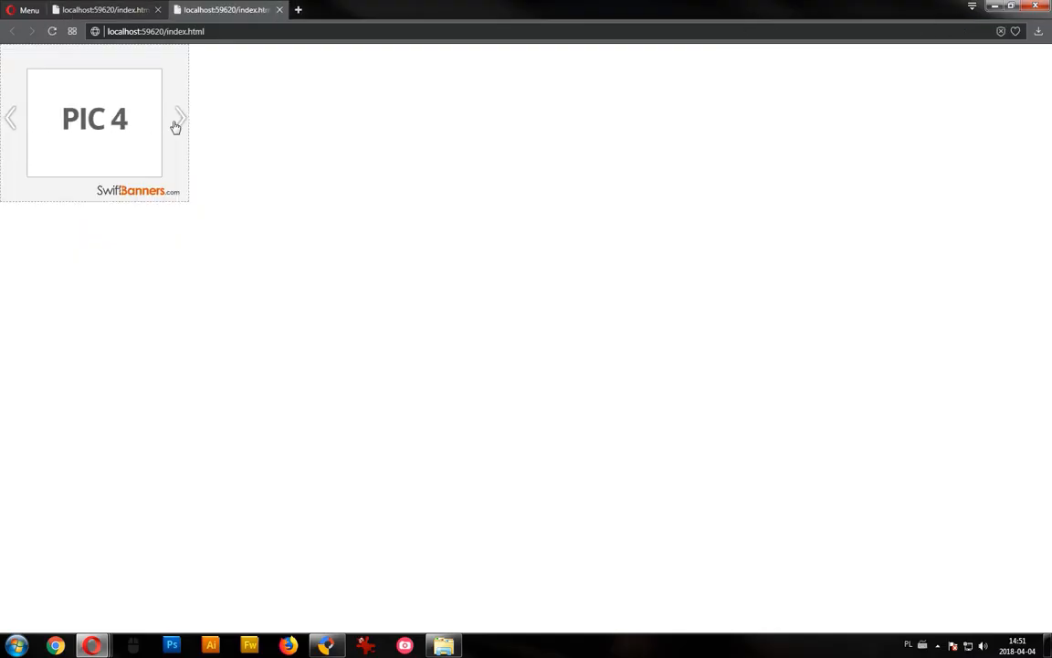
left_click(174, 122)
left_click(20, 118)
left_click(20, 118)
left_click(21, 119)
left_click(20, 118)
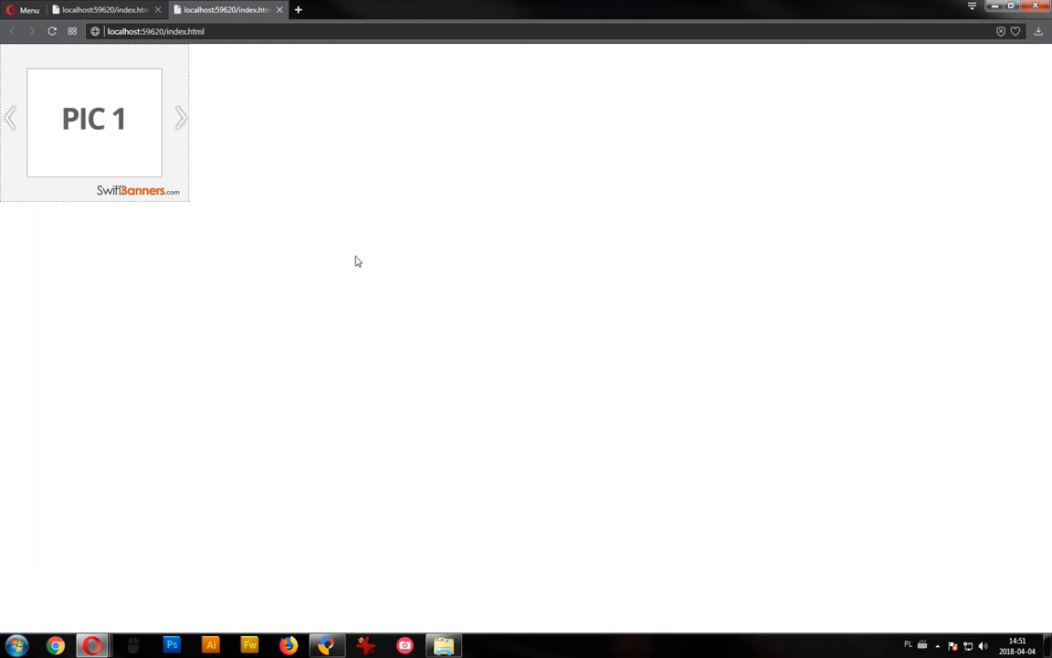